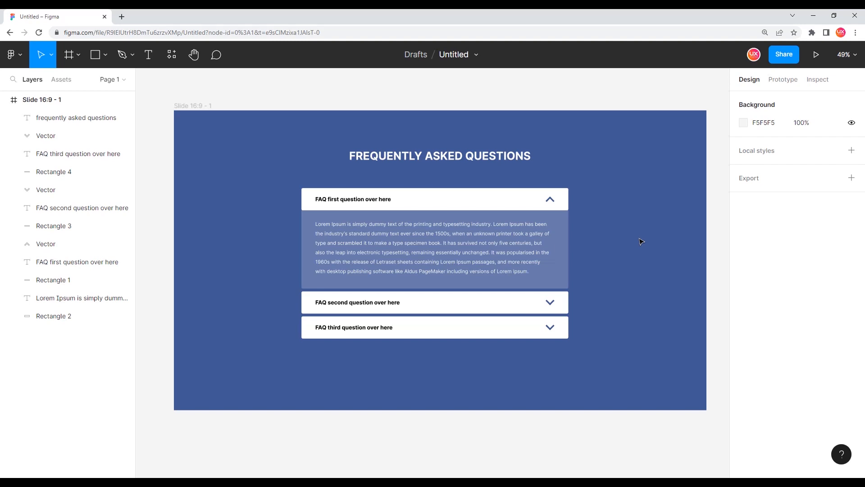
Step: Examine the FAQ slide's heading, the expanded first question with its answer text, and the collapsed second and third questions
{"action": "scroll", "coordinate": [442, 192], "scroll_direction": "up", "scroll_amount": 2}
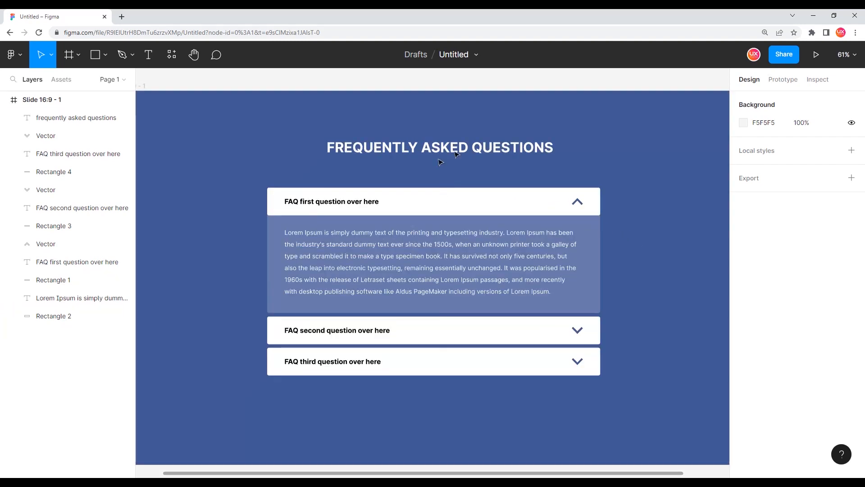
{"action": "scroll", "coordinate": [512, 193], "scroll_direction": "up", "scroll_amount": 2}
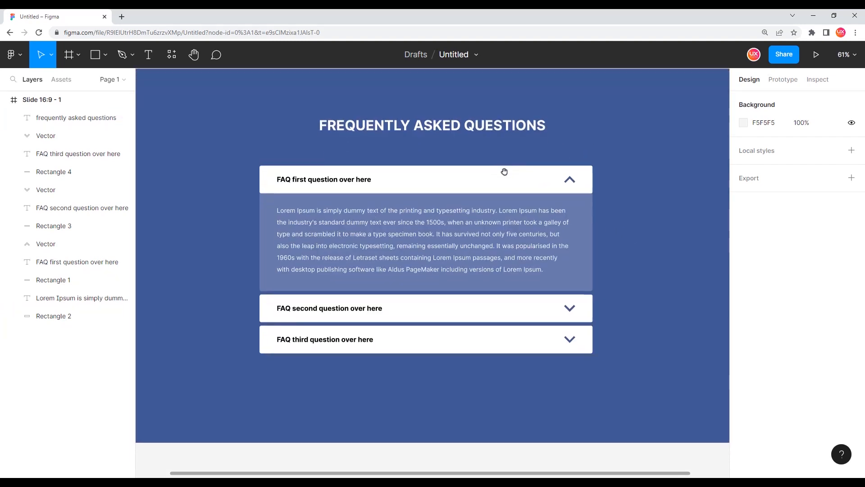
{"action": "scroll", "coordinate": [496, 189], "scroll_direction": "up", "scroll_amount": 2}
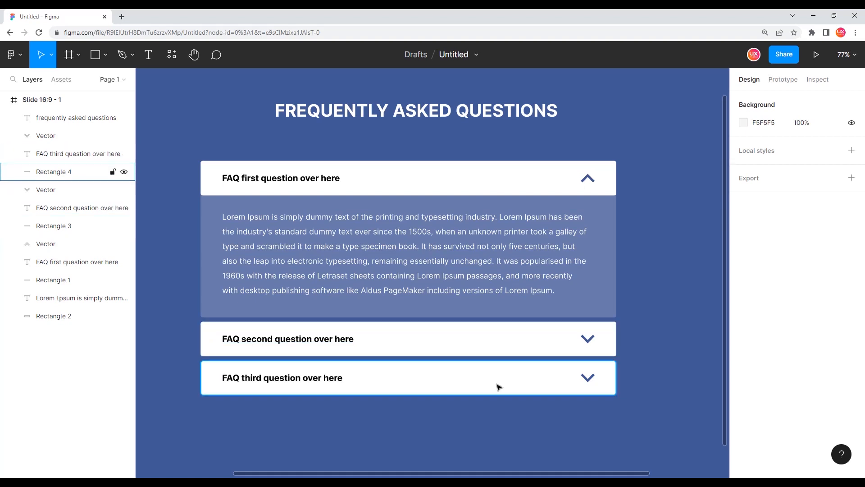
{"action": "scroll", "coordinate": [581, 411], "scroll_direction": "up", "scroll_amount": 5}
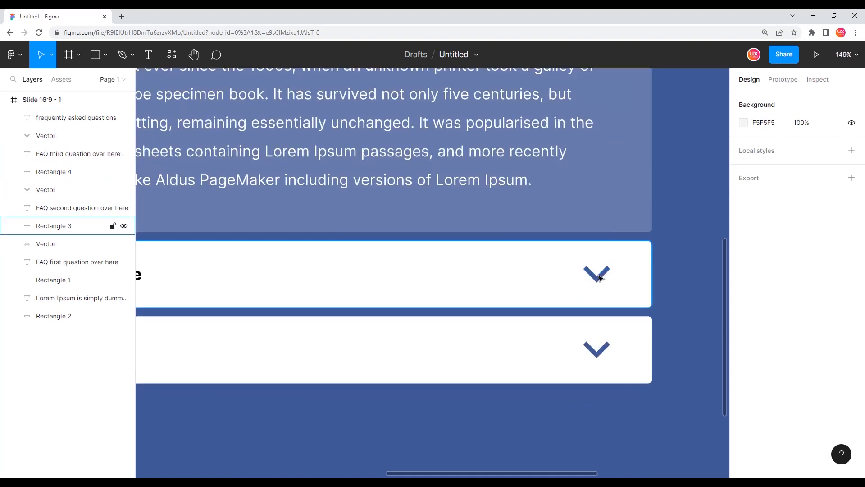
{"action": "scroll", "coordinate": [613, 295], "scroll_direction": "down", "scroll_amount": 2}
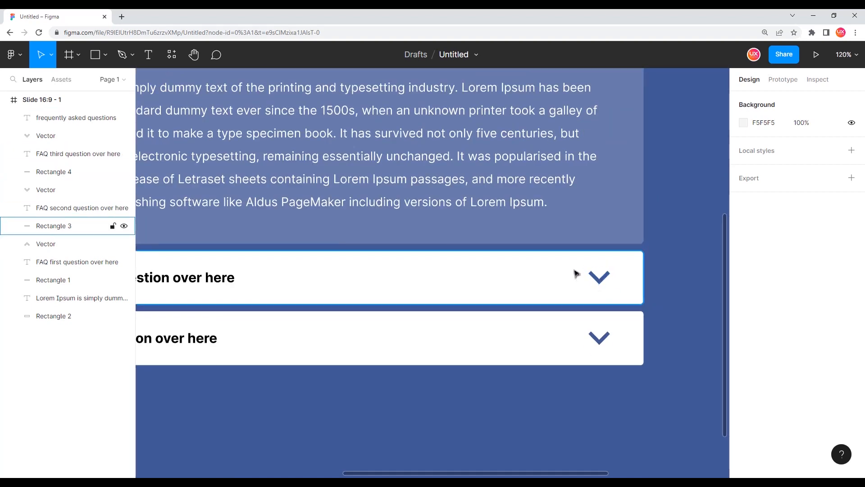
{"action": "scroll", "coordinate": [586, 319], "scroll_direction": "up", "scroll_amount": 4}
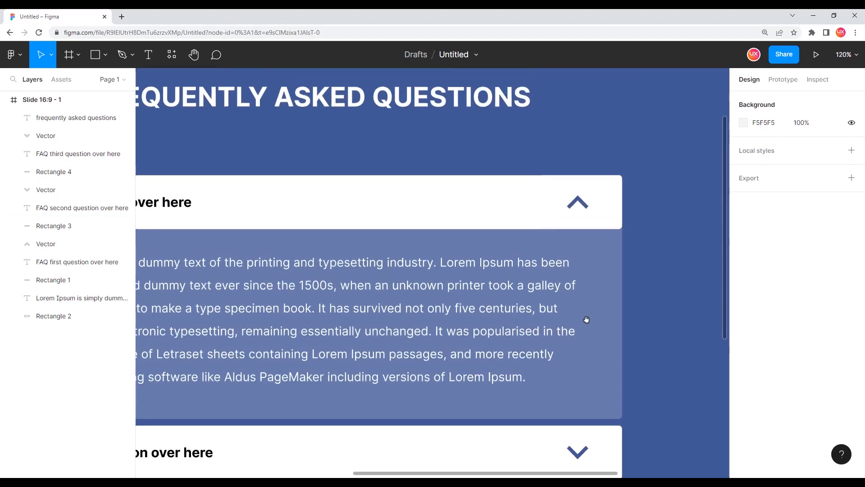
{"action": "scroll", "coordinate": [577, 223], "scroll_direction": "left", "scroll_amount": 4}
{"action": "scroll", "coordinate": [585, 229], "scroll_direction": "down", "scroll_amount": 2}
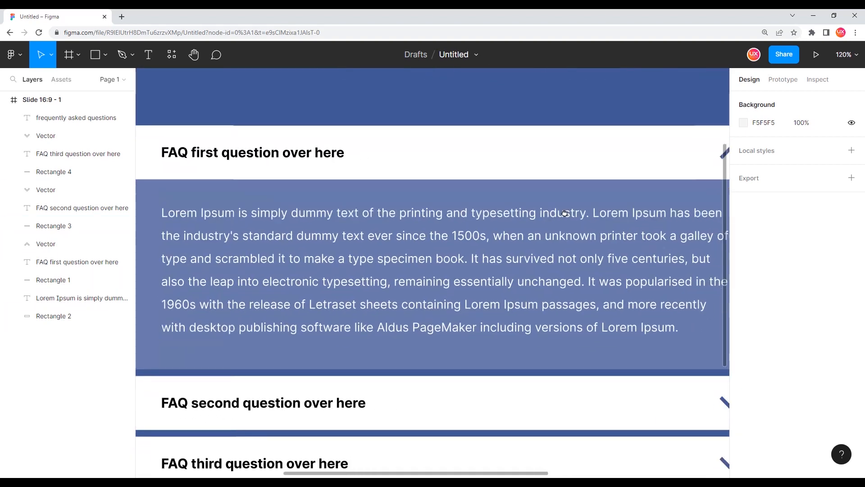
{"action": "scroll", "coordinate": [444, 224], "scroll_direction": "down", "scroll_amount": 2}
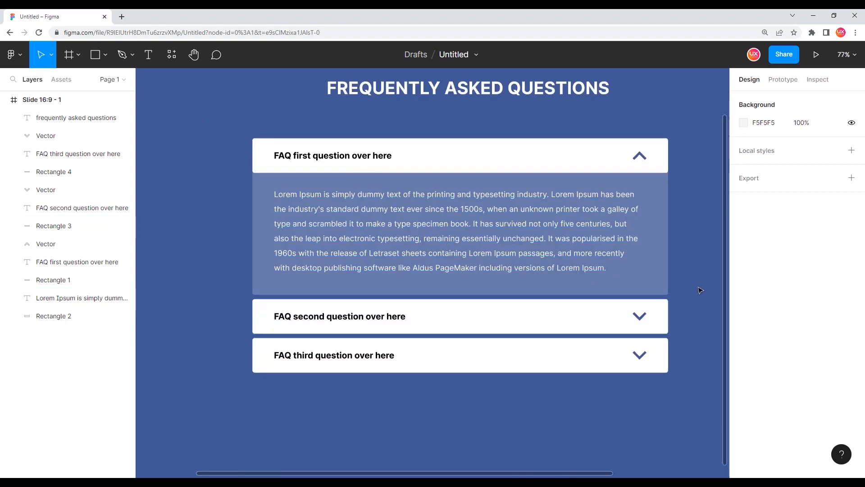
{"action": "left_click_drag", "start_coordinate": [640, 226], "coordinate": [599, 253]}
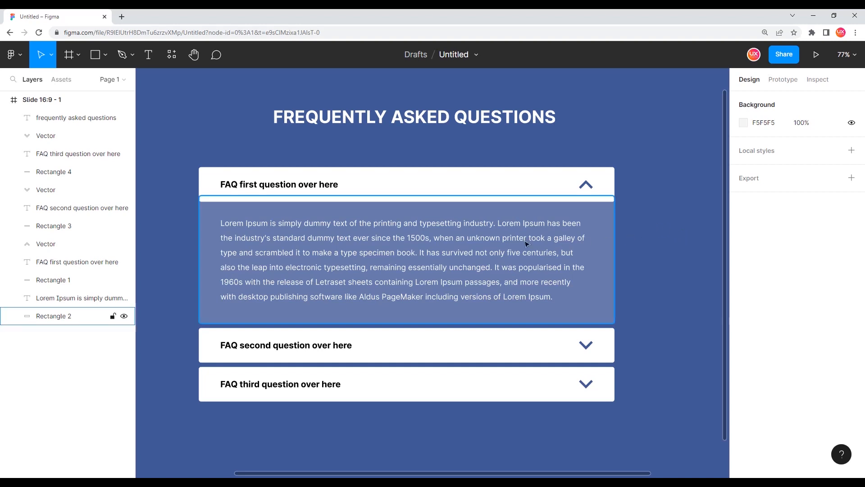
{"action": "key", "text": "shift+1"}
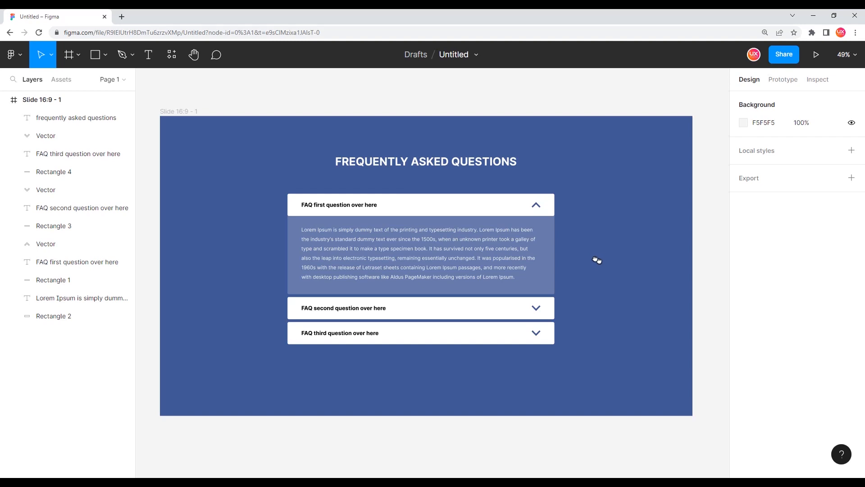
{"action": "scroll", "coordinate": [556, 245], "scroll_direction": "down", "scroll_amount": 1}
{"action": "scroll", "coordinate": [510, 270], "scroll_direction": "down", "scroll_amount": 2, "text": "ctrl"}
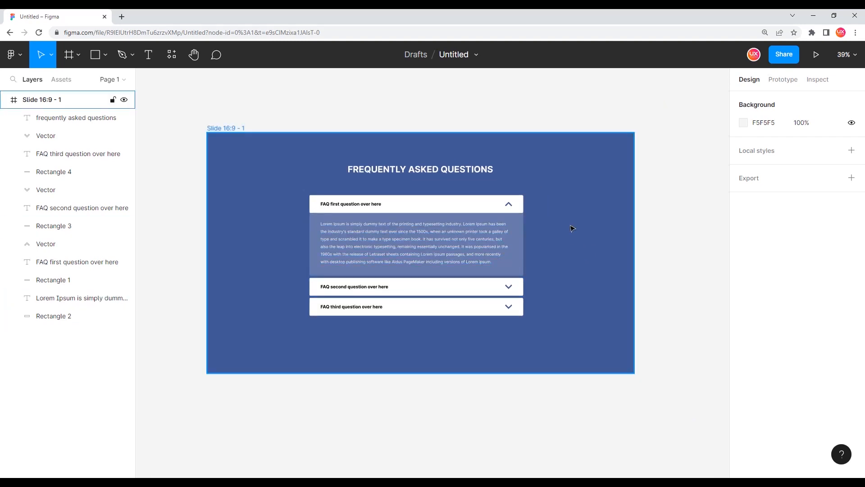
{"action": "scroll", "coordinate": [570, 228], "scroll_direction": "up", "scroll_amount": 2, "text": "ctrl"}
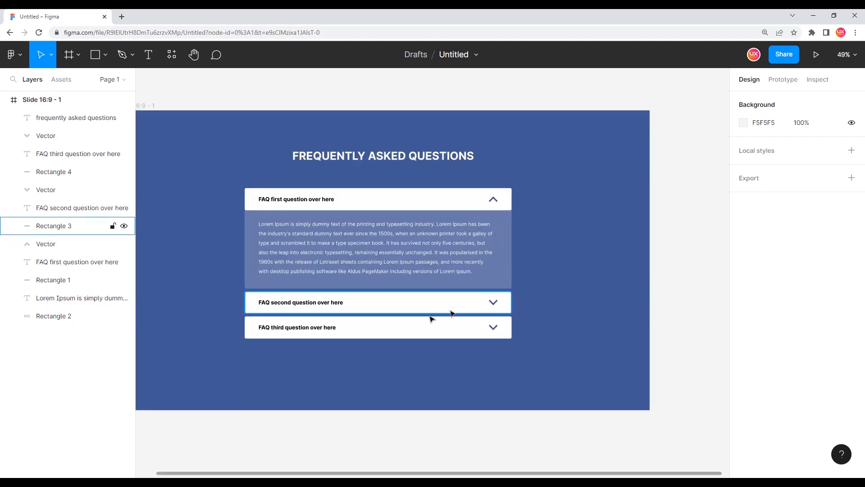
{"action": "scroll", "coordinate": [371, 324], "scroll_direction": "up", "scroll_amount": 3, "text": "ctrl"}
{"action": "left_click_drag", "start_coordinate": [398, 283], "coordinate": [460, 341]}
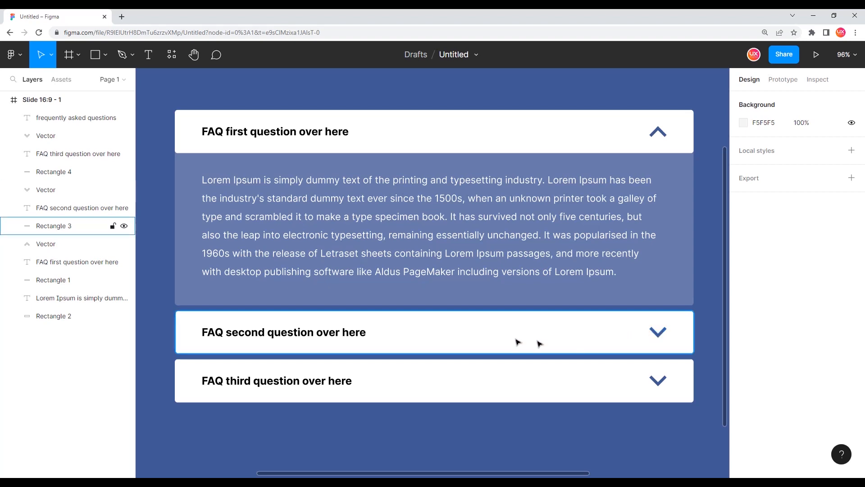
{"action": "scroll", "coordinate": [452, 350], "scroll_direction": "down", "scroll_amount": 2, "text": "ctrl"}
{"action": "scroll", "coordinate": [453, 351], "scroll_direction": "down", "scroll_amount": 2, "text": "ctrl"}
{"action": "scroll", "coordinate": [384, 256], "scroll_direction": "down", "scroll_amount": 1, "text": "ctrl"}
{"action": "left_click_drag", "start_coordinate": [556, 335], "coordinate": [538, 329]}
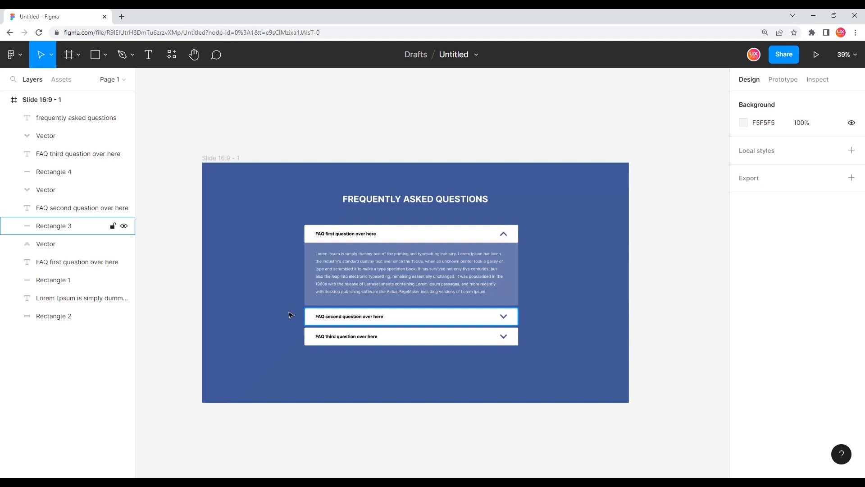
Step: Duplicate the first FAQ question's header, arrow, answer text and background onto the empty canvas beside the slide
{"action": "left_click_drag", "start_coordinate": [262, 224], "coordinate": [514, 309]}
{"action": "scroll", "coordinate": [562, 300], "scroll_direction": "right", "scroll_amount": 3}
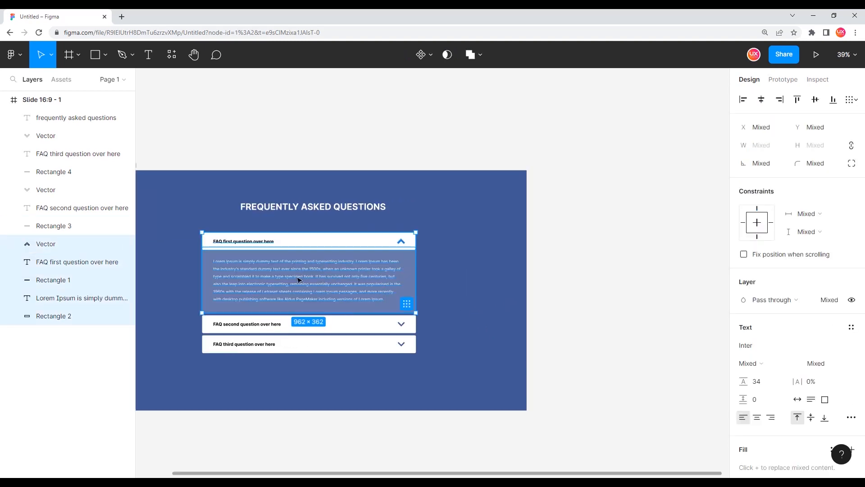
{"action": "left_click_drag", "start_coordinate": [308, 284], "coordinate": [651, 300]}
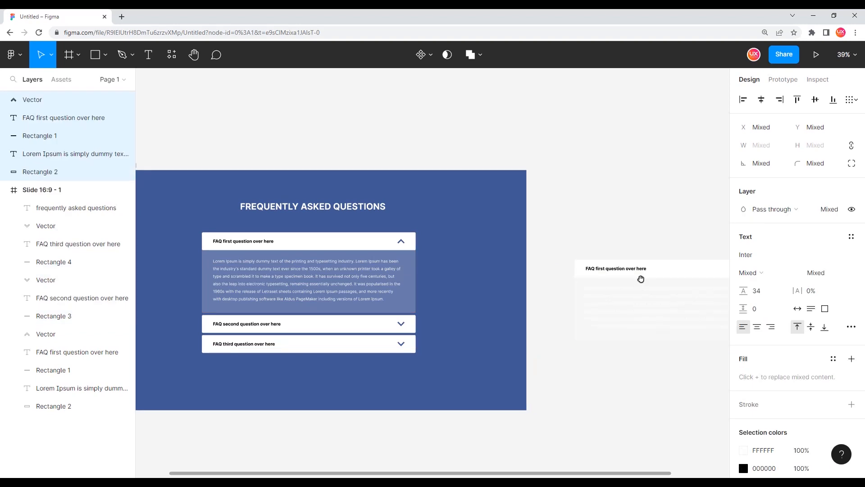
{"action": "scroll", "coordinate": [557, 277], "scroll_direction": "right", "scroll_amount": 4}
{"action": "scroll", "coordinate": [496, 295], "scroll_direction": "up", "scroll_amount": 6}
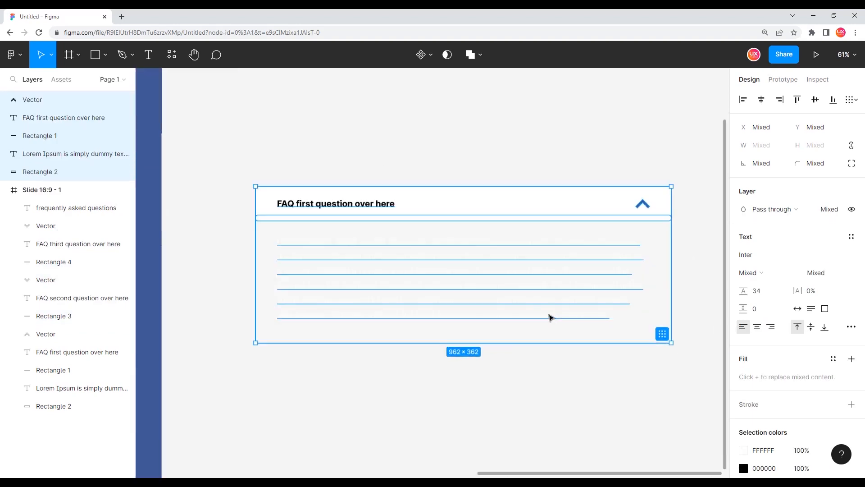
{"action": "scroll", "coordinate": [496, 295], "scroll_direction": "down", "scroll_amount": 4}
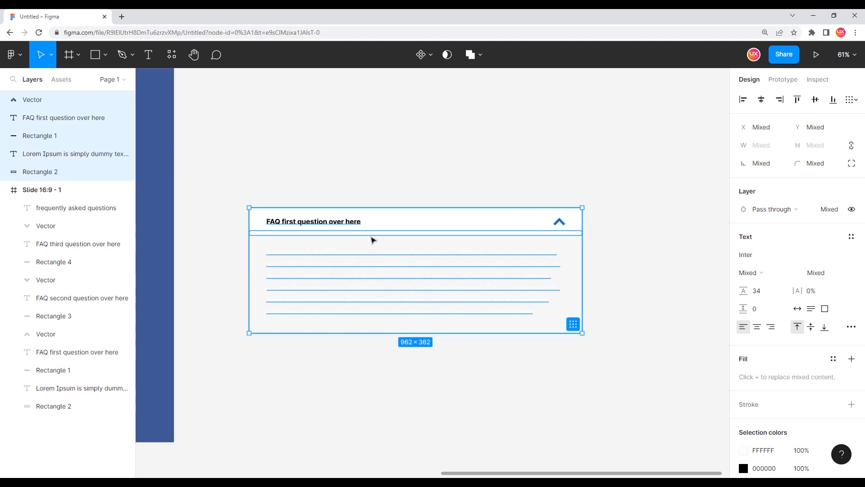
{"action": "left_click", "coordinate": [383, 174]}
{"action": "left_click_drag", "start_coordinate": [213, 173], "coordinate": [605, 363]}
{"action": "left_click", "coordinate": [396, 180]}
{"action": "left_click_drag", "start_coordinate": [398, 182], "coordinate": [412, 157]}
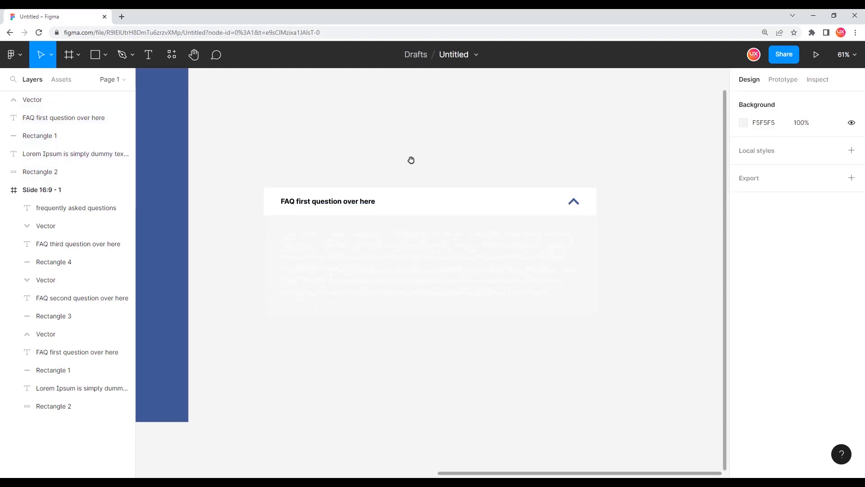
{"action": "left_click_drag", "start_coordinate": [245, 175], "coordinate": [625, 348]}
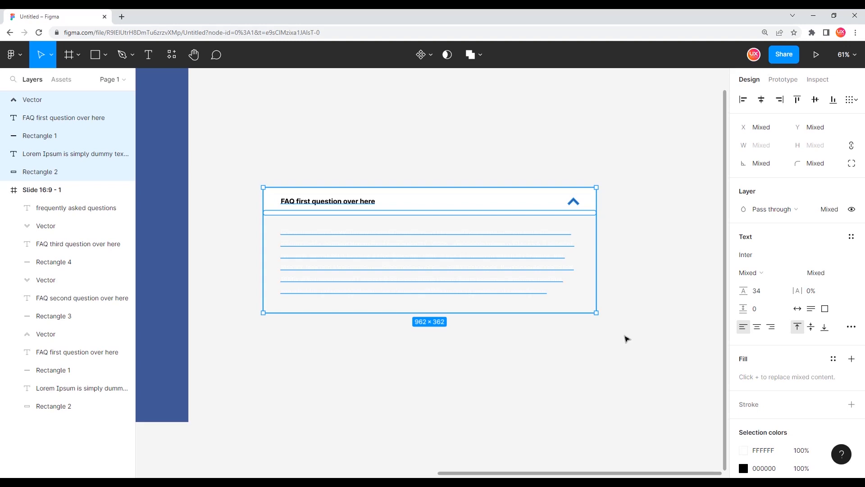
Step: Duplicate the copied FAQ item's header bar above it and flip the duplicate's arrow vertically to point down
{"action": "left_click_drag", "start_coordinate": [230, 169], "coordinate": [547, 144]}
{"action": "left_click", "coordinate": [637, 142]}
{"action": "left_click", "coordinate": [573, 143]}
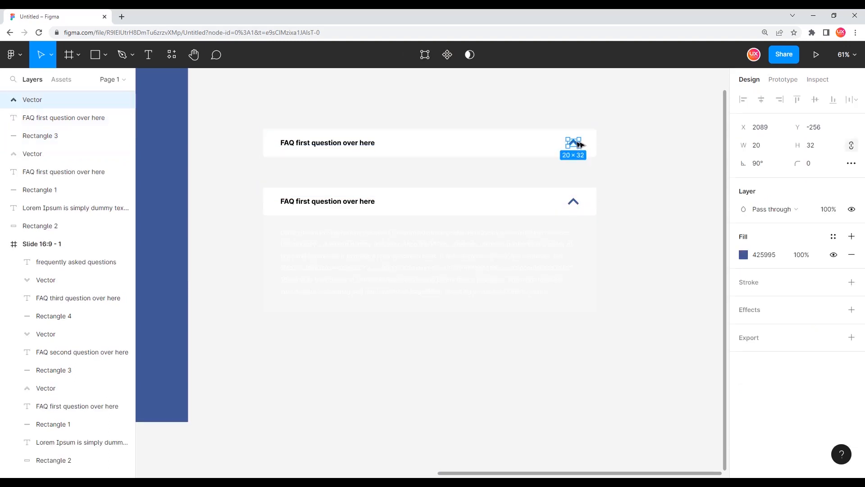
{"action": "scroll", "coordinate": [599, 137], "scroll_direction": "up", "scroll_amount": 5, "text": "ctrl"}
{"action": "scroll", "coordinate": [596, 135], "scroll_direction": "up", "scroll_amount": 2, "text": "ctrl"}
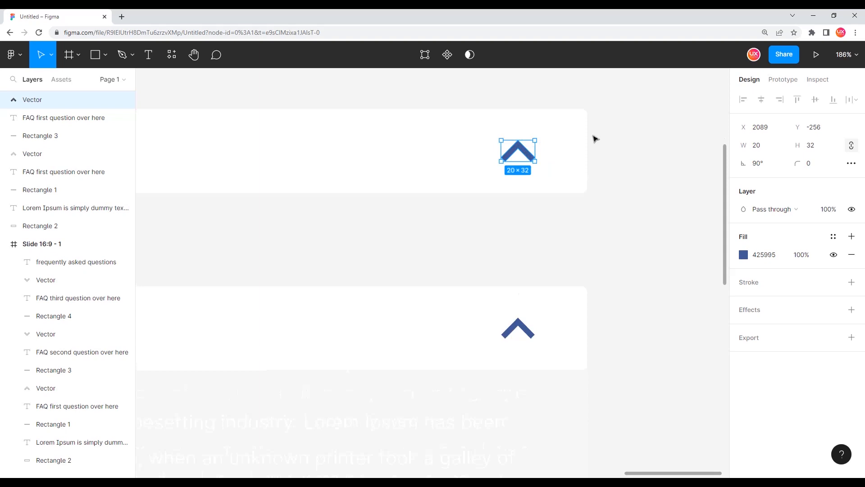
{"action": "key", "text": "shift+v"}
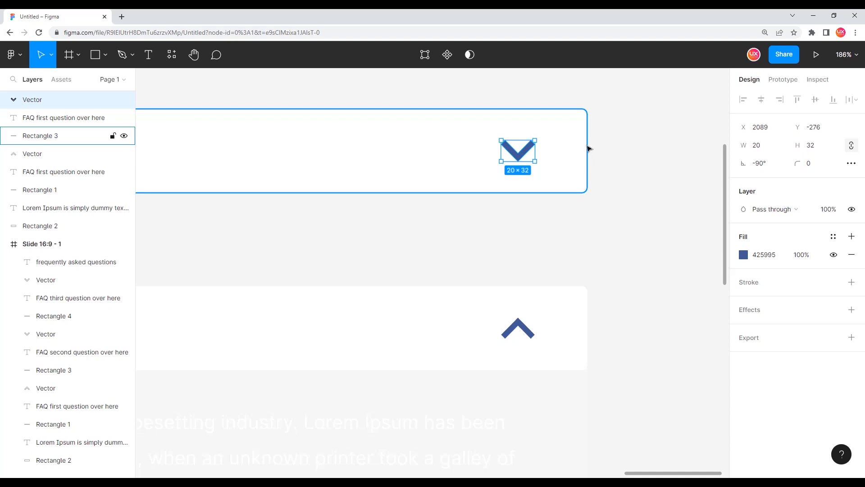
Step: Compare the collapsed question bar with the expanded question and its answer text beside the slide
{"action": "scroll", "coordinate": [613, 210], "scroll_direction": "down", "scroll_amount": 5}
{"action": "left_click", "coordinate": [467, 143]}
{"action": "left_click_drag", "start_coordinate": [384, 154], "coordinate": [516, 126]}
{"action": "left_click_drag", "start_coordinate": [166, 118], "coordinate": [690, 169]}
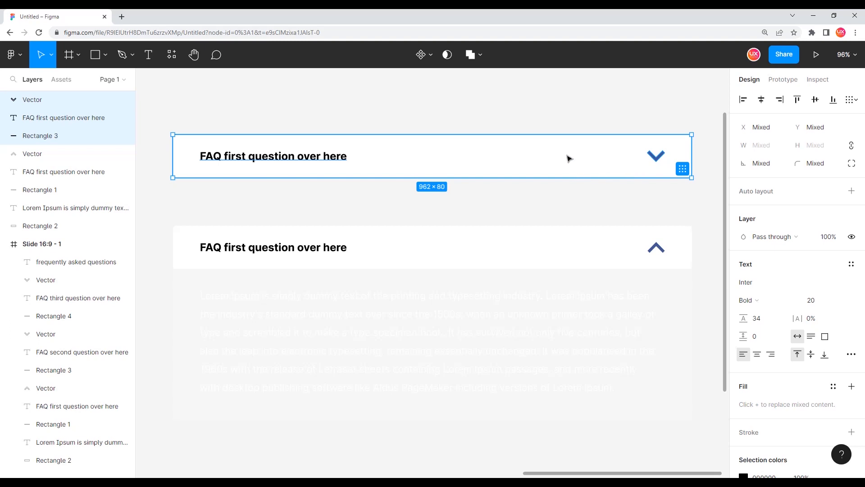
{"action": "scroll", "coordinate": [257, 174], "scroll_direction": "down", "scroll_amount": 2}
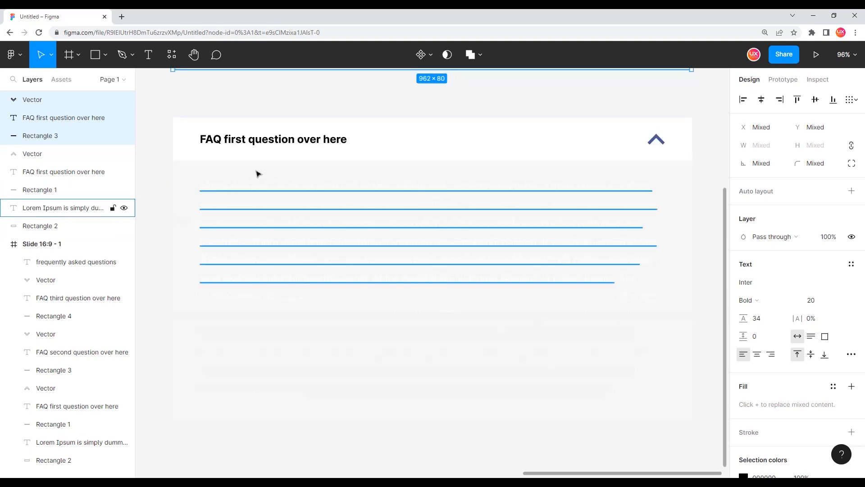
{"action": "scroll", "coordinate": [290, 193], "scroll_direction": "up", "scroll_amount": 1}
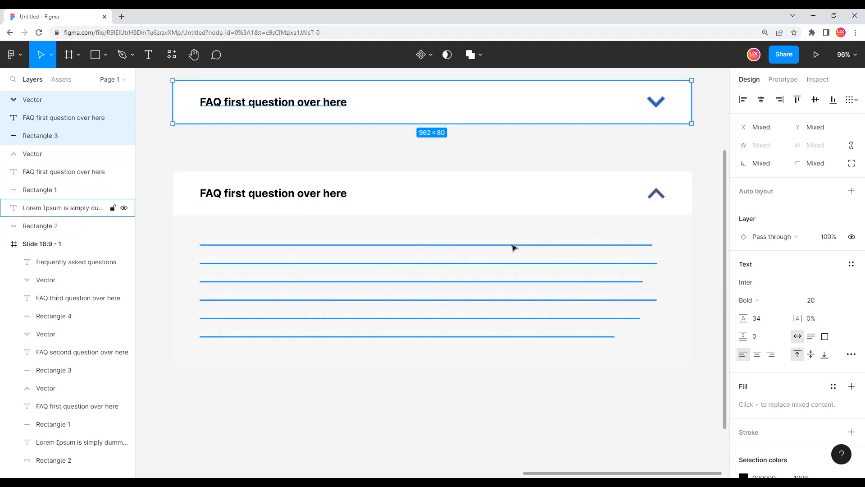
{"action": "scroll", "coordinate": [515, 248], "scroll_direction": "up", "scroll_amount": 1}
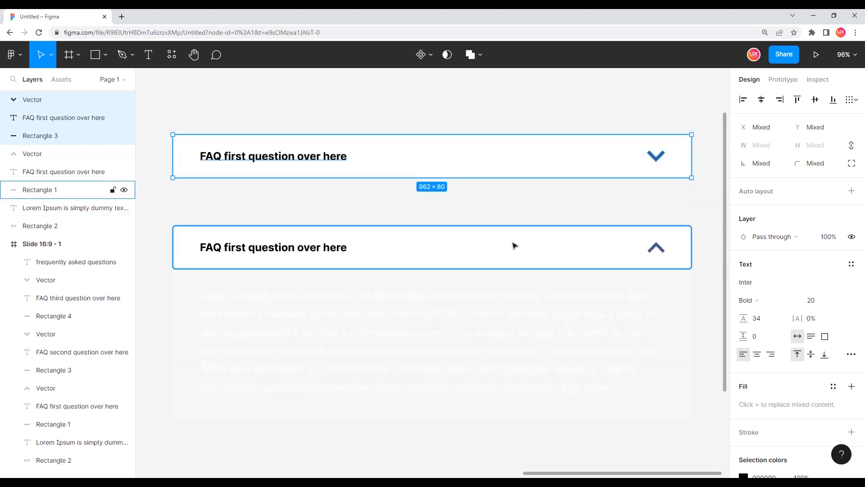
{"action": "left_click", "coordinate": [272, 109]}
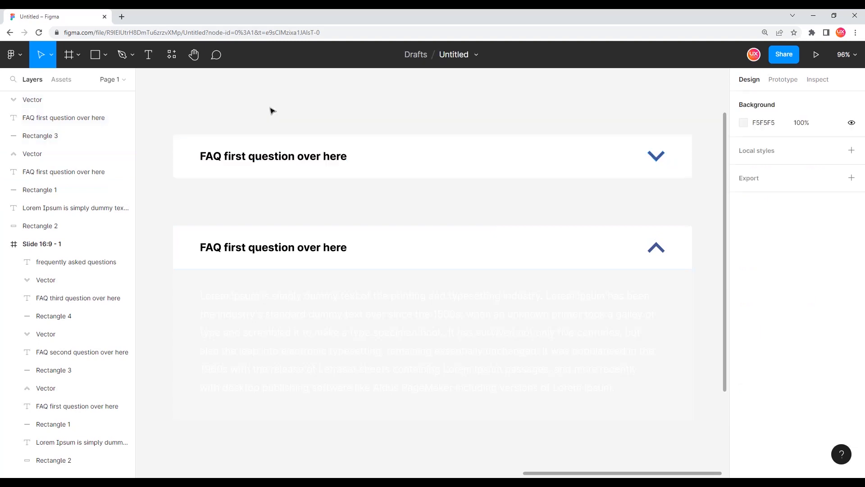
{"action": "left_click_drag", "start_coordinate": [163, 126], "coordinate": [696, 193]}
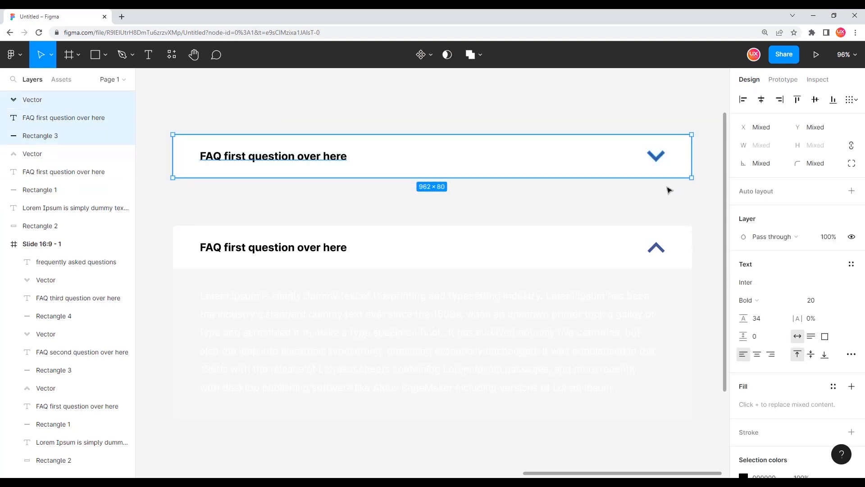
{"action": "left_click_drag", "start_coordinate": [156, 203], "coordinate": [688, 433]}
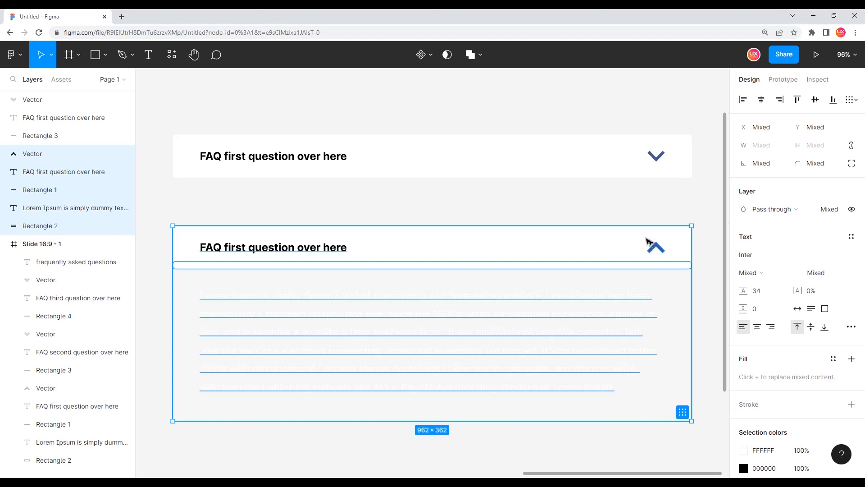
{"action": "left_click", "coordinate": [334, 205]}
Step: Group the collapsed question bar's elements, and group the expanded question's elements as a separate second group
{"action": "scroll", "coordinate": [332, 201], "scroll_direction": "down", "scroll_amount": 3}
{"action": "left_click_drag", "start_coordinate": [220, 133], "coordinate": [589, 202]}
{"action": "key", "text": "ctrl+g"}
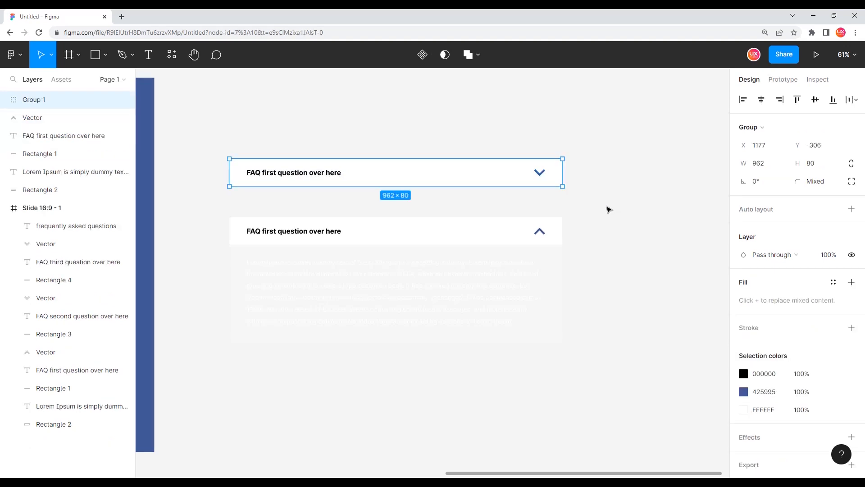
{"action": "left_click_drag", "start_coordinate": [210, 193], "coordinate": [579, 369]}
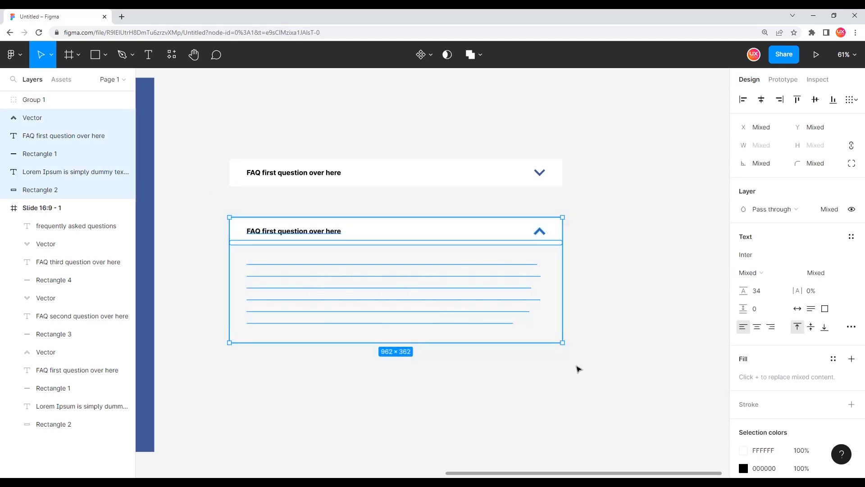
{"action": "key", "text": "ctrl+g"}
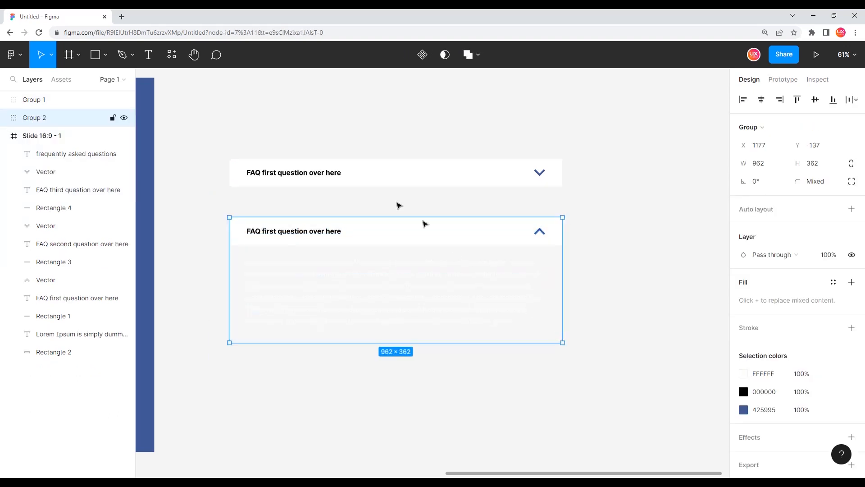
{"action": "left_click", "coordinate": [318, 142]}
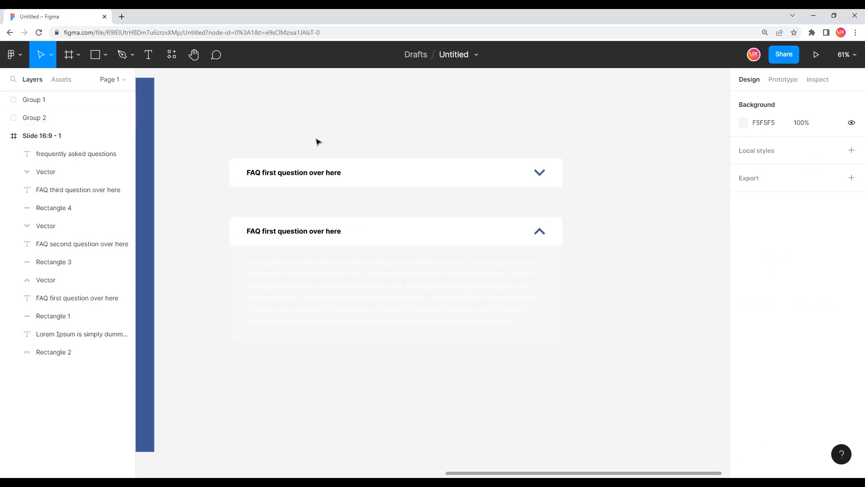
Step: Combine the collapsed and expanded question groups beside the slide into one component set with two variants
{"action": "left_click_drag", "start_coordinate": [206, 129], "coordinate": [593, 363]}
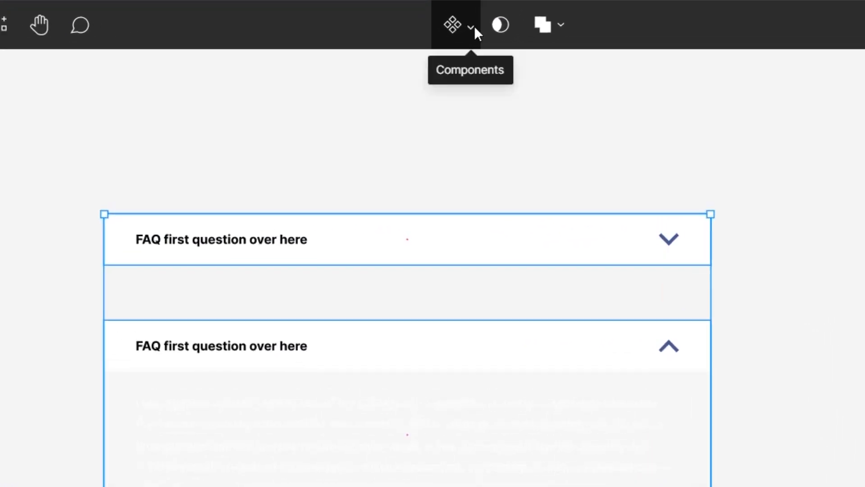
{"action": "left_click", "coordinate": [475, 27]}
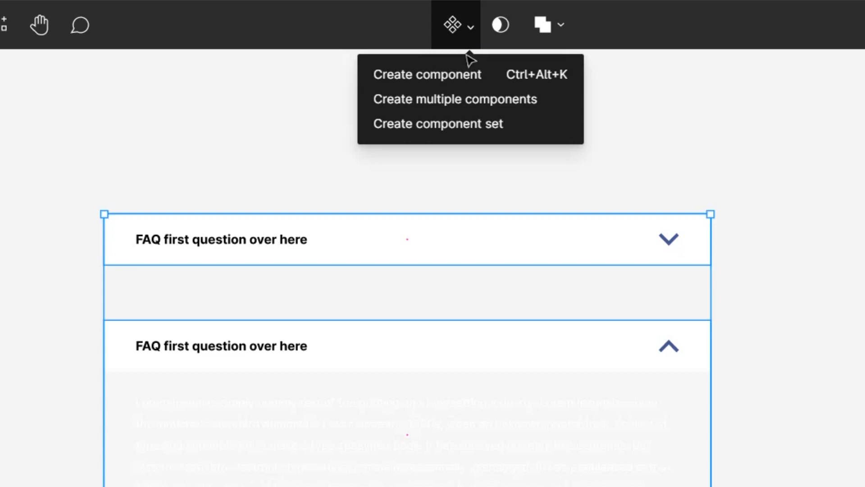
{"action": "left_click", "coordinate": [542, 123]}
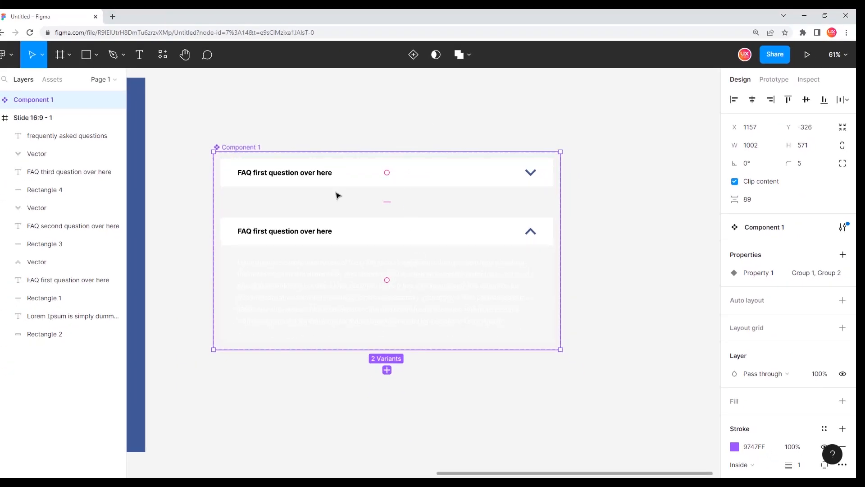
Step: Add an on-click prototype interaction from the collapsed variant that changes it to the expanded variant, Group 2
{"action": "scroll", "coordinate": [369, 218], "scroll_direction": "up", "scroll_amount": 3}
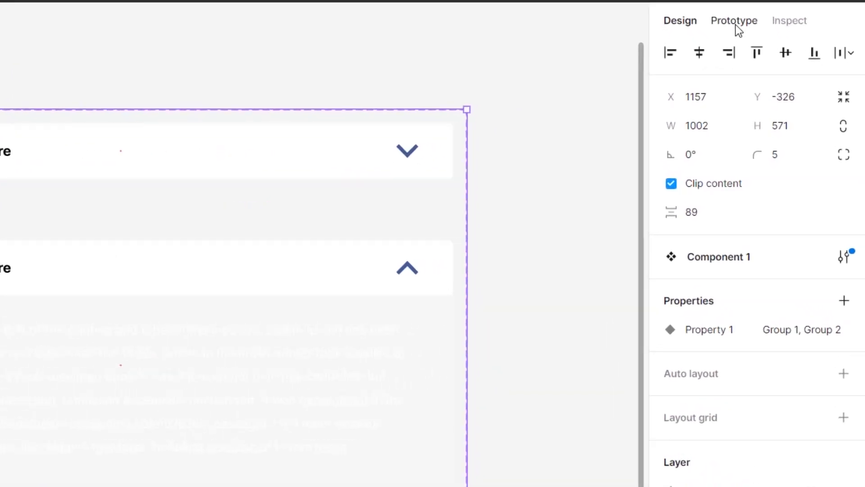
{"action": "left_click", "coordinate": [734, 21]}
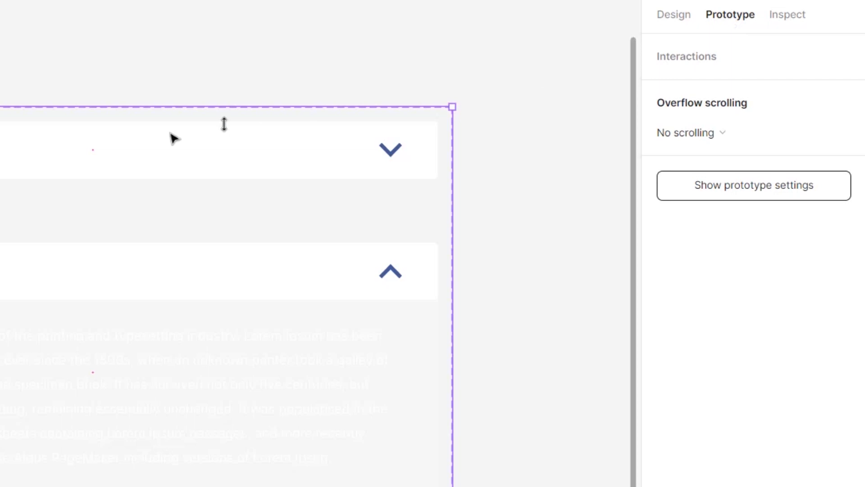
{"action": "left_click", "coordinate": [177, 145]}
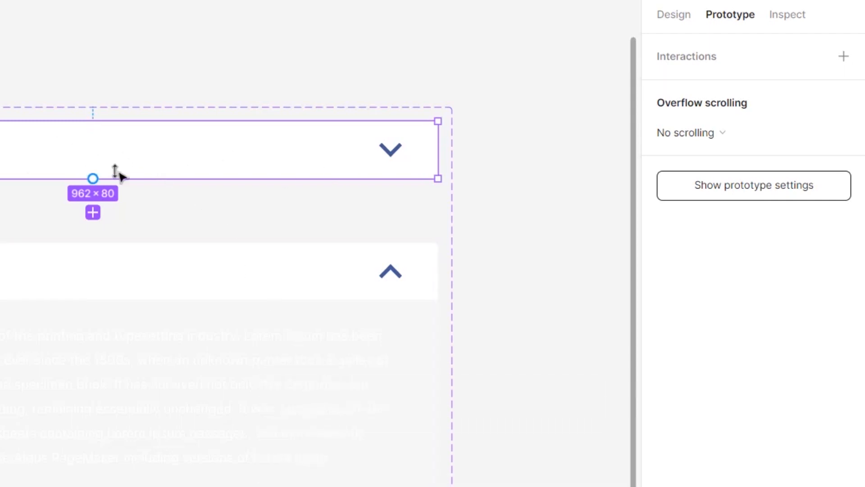
{"action": "scroll", "coordinate": [104, 181], "scroll_direction": "up", "scroll_amount": 2}
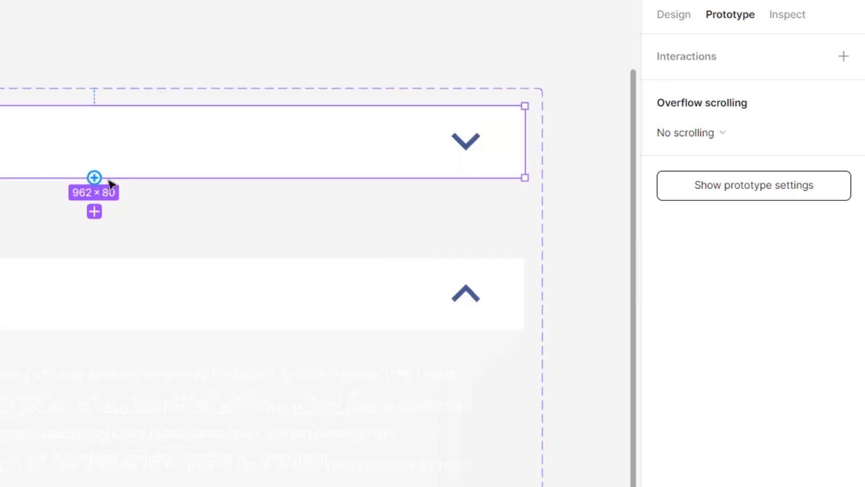
{"action": "left_click_drag", "start_coordinate": [154, 158], "coordinate": [219, 168]}
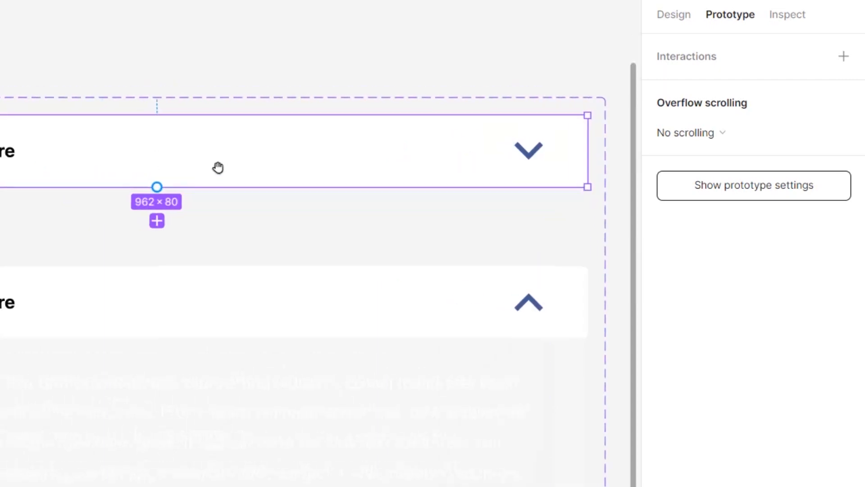
{"action": "left_click_drag", "start_coordinate": [157, 186], "coordinate": [132, 318]}
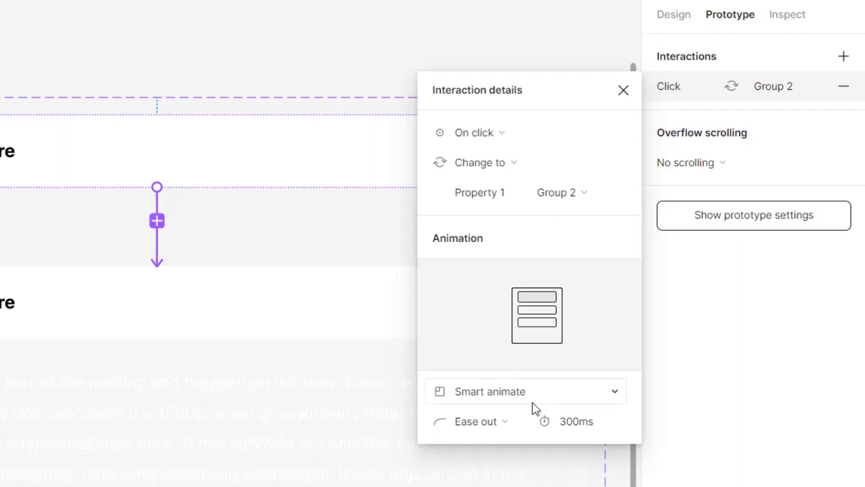
Step: Set the collapsed variant's interaction animation to Smart animate with Ease in and out
{"action": "left_click", "coordinate": [549, 398]}
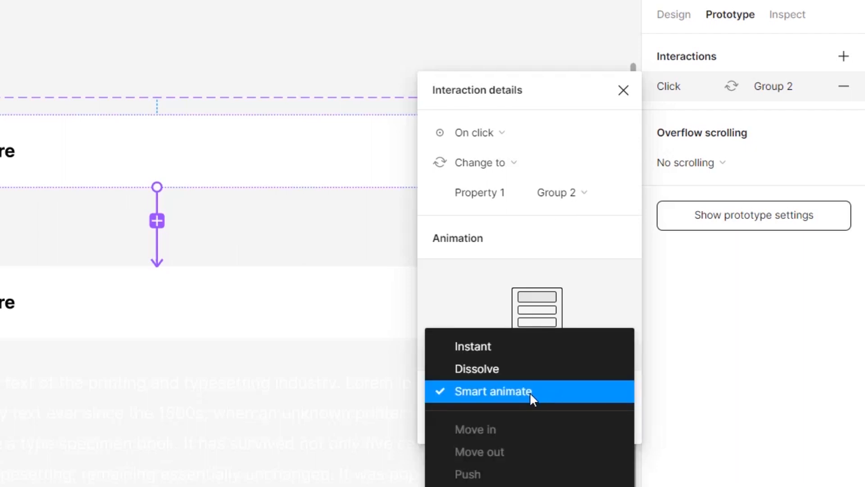
{"action": "left_click", "coordinate": [529, 392]}
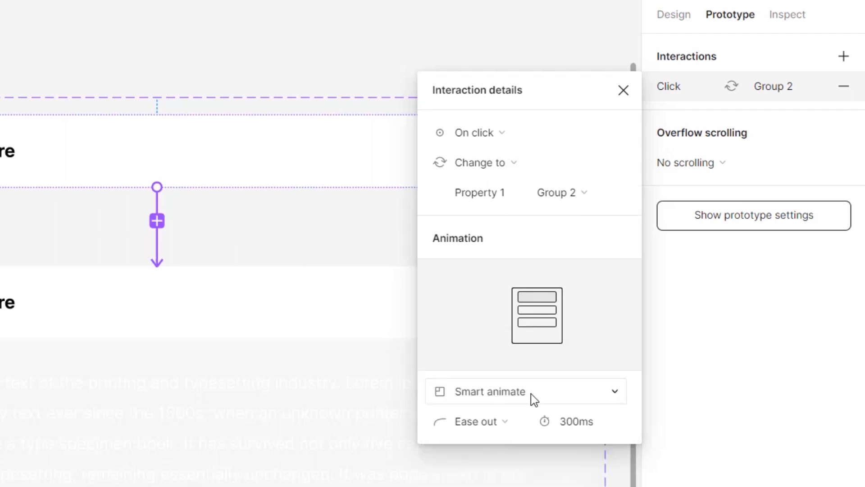
{"action": "left_click", "coordinate": [522, 421]}
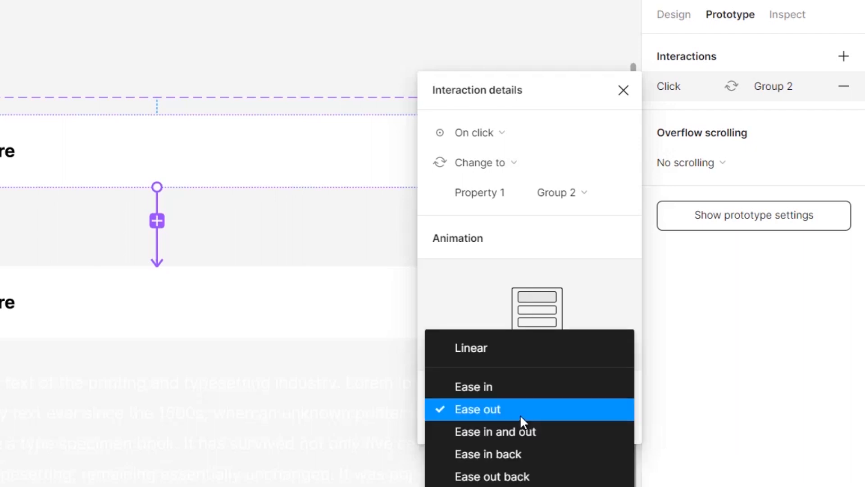
{"action": "left_click", "coordinate": [550, 432]}
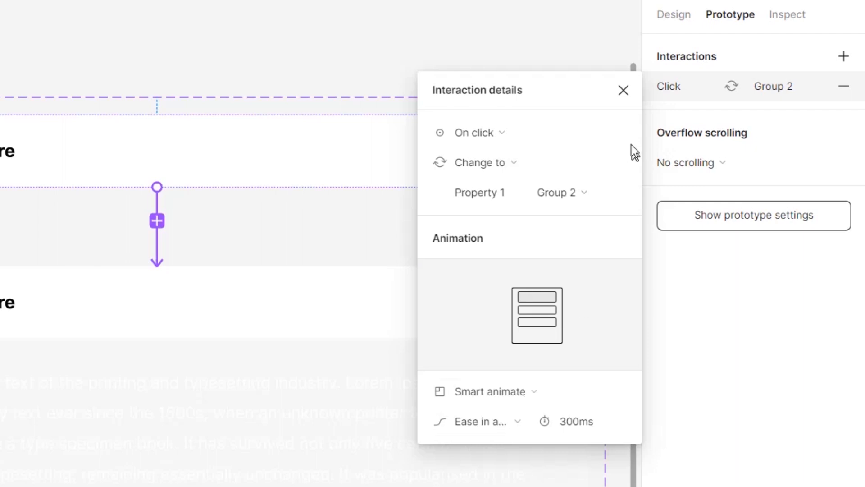
{"action": "left_click", "coordinate": [628, 97]}
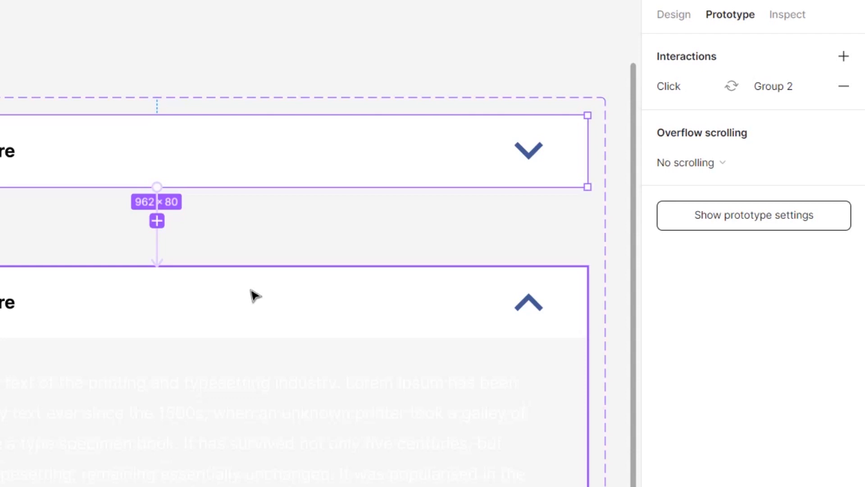
Step: Add an on-click prototype interaction from the expanded variant that changes it back to the collapsed variant, Group 1
{"action": "left_click", "coordinate": [259, 336]}
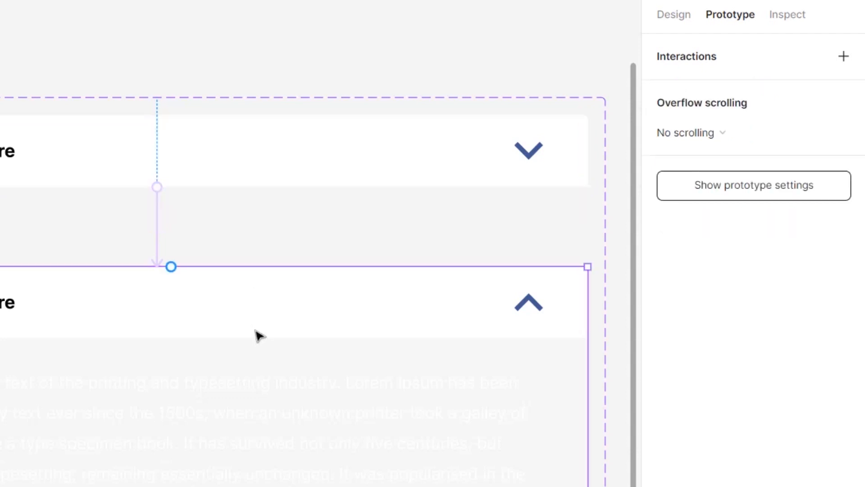
{"action": "left_click_drag", "start_coordinate": [175, 267], "coordinate": [218, 183]}
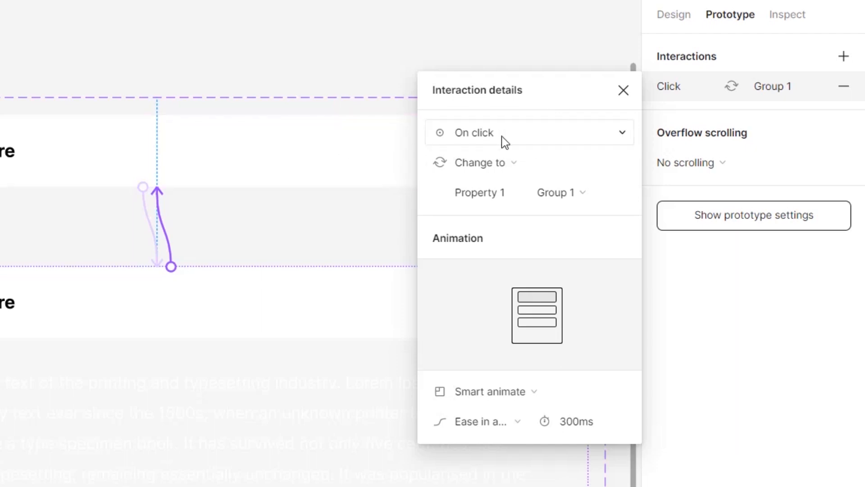
{"action": "left_click", "coordinate": [625, 91]}
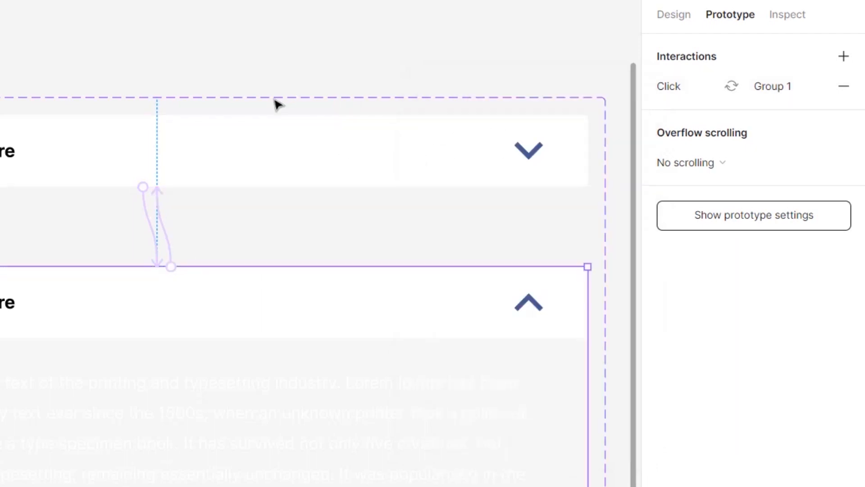
{"action": "scroll", "coordinate": [207, 246], "scroll_direction": "down", "scroll_amount": 3}
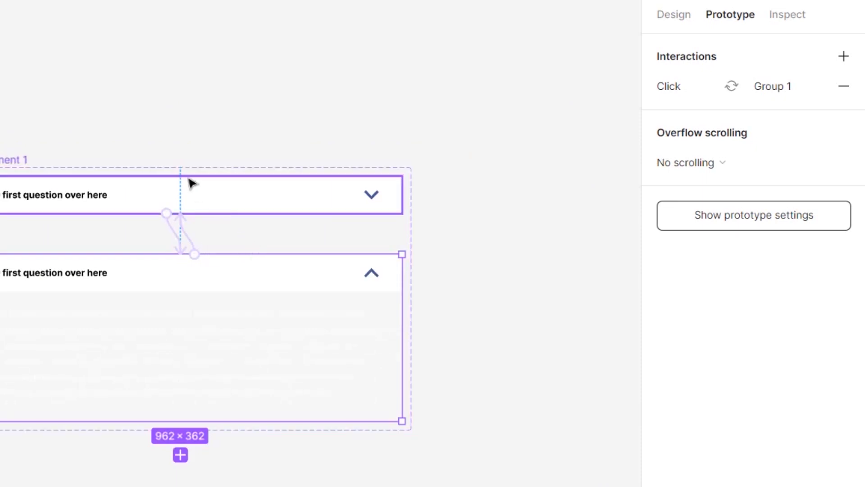
{"action": "left_click", "coordinate": [150, 120]}
Step: Return to design editing and duplicate the FAQ slide directly below the original
{"action": "scroll", "coordinate": [433, 202], "scroll_direction": "down", "scroll_amount": 2}
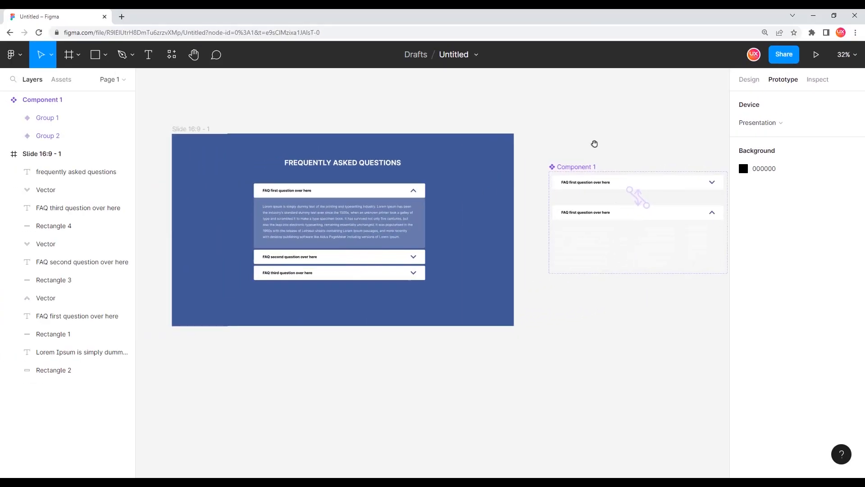
{"action": "left_click", "coordinate": [748, 82]}
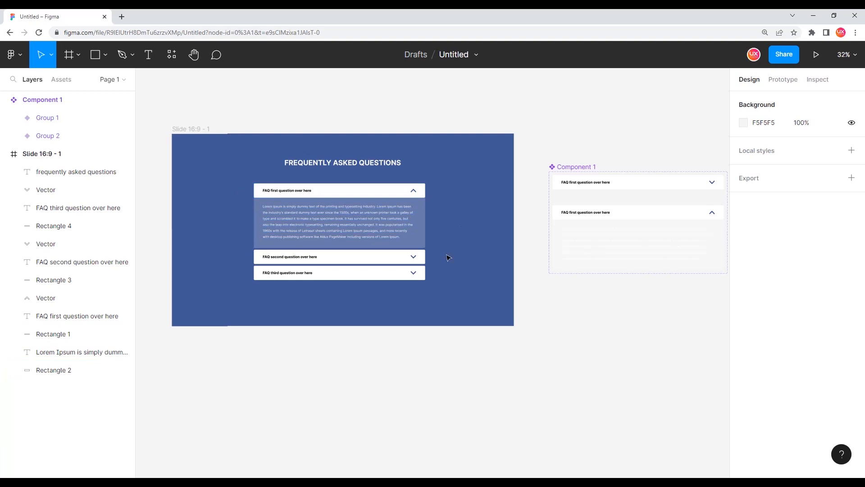
{"action": "left_click_drag", "start_coordinate": [237, 203], "coordinate": [259, 180]}
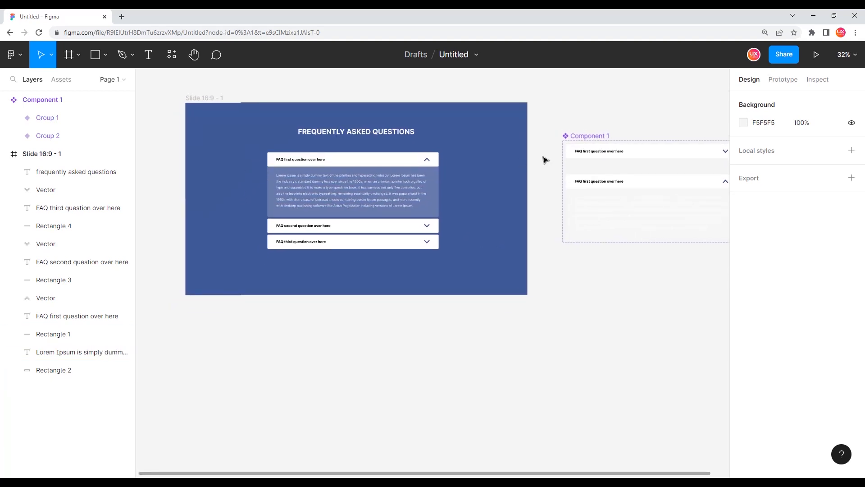
{"action": "left_click", "coordinate": [204, 98]}
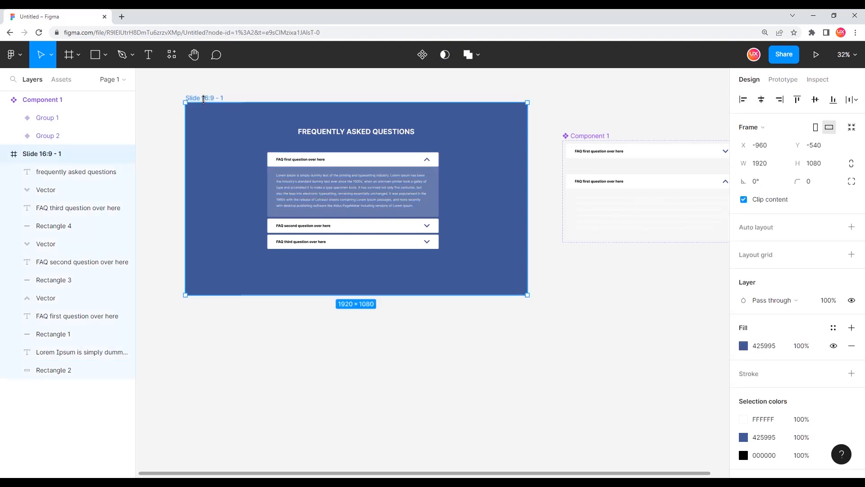
{"action": "left_click_drag", "start_coordinate": [205, 232], "coordinate": [215, 313]}
{"action": "scroll", "coordinate": [340, 284], "scroll_direction": "down", "scroll_amount": 2}
{"action": "scroll", "coordinate": [342, 286], "scroll_direction": "up", "scroll_amount": 2}
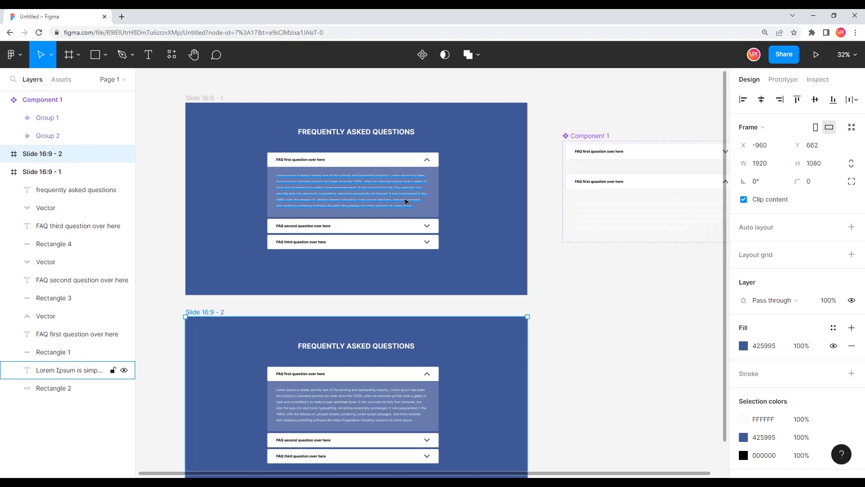
Step: Copy the collapsed question variant from the component set beside the slides
{"action": "scroll", "coordinate": [450, 252], "scroll_direction": "down", "scroll_amount": 2}
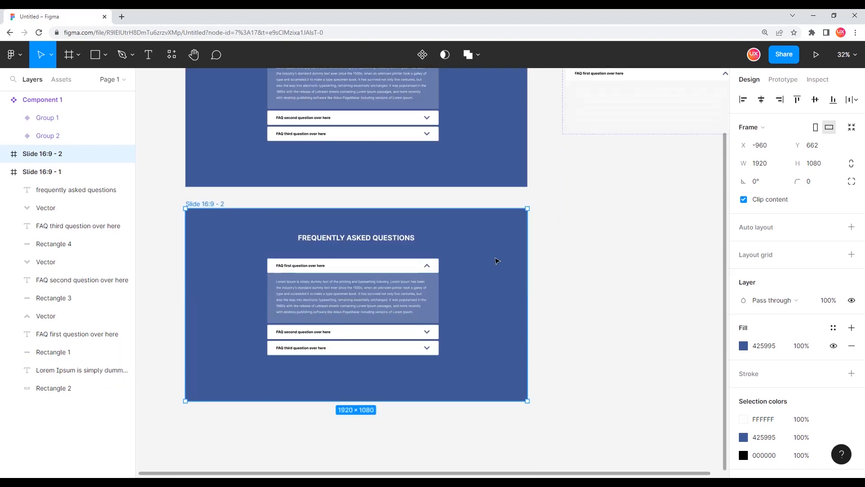
{"action": "left_click", "coordinate": [462, 260]}
{"action": "left_click_drag", "start_coordinate": [430, 250], "coordinate": [444, 266]}
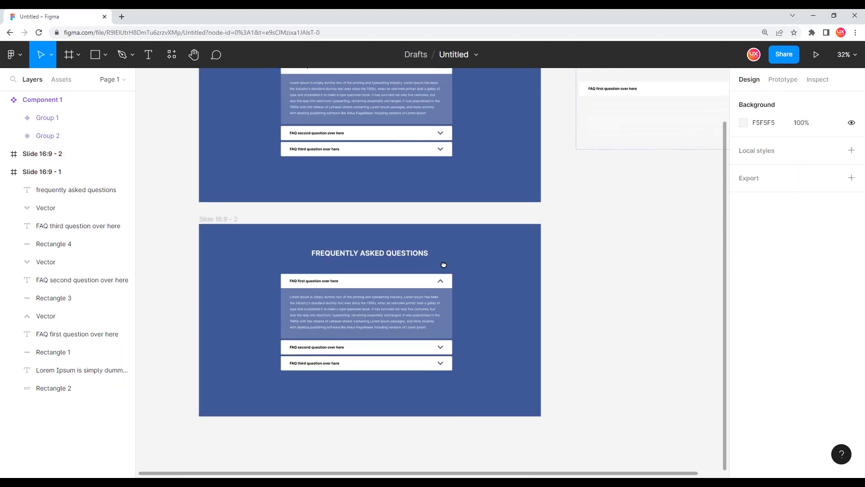
{"action": "left_click_drag", "start_coordinate": [509, 234], "coordinate": [469, 285]}
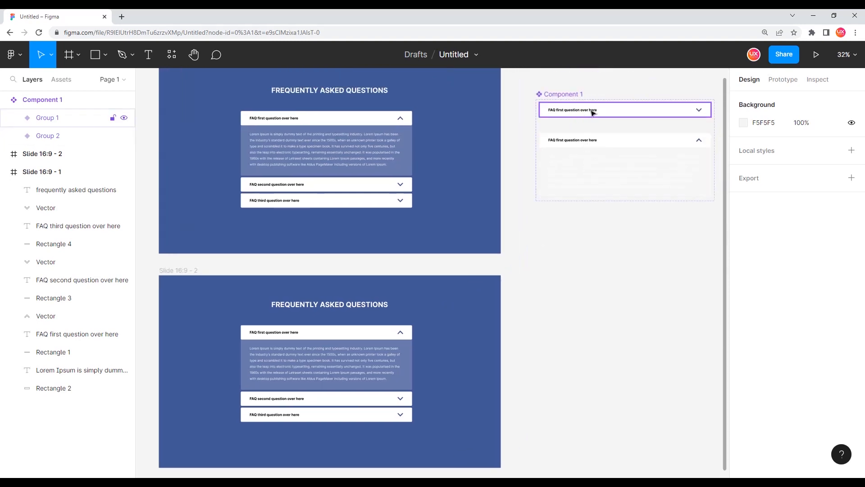
{"action": "left_click", "coordinate": [579, 115]}
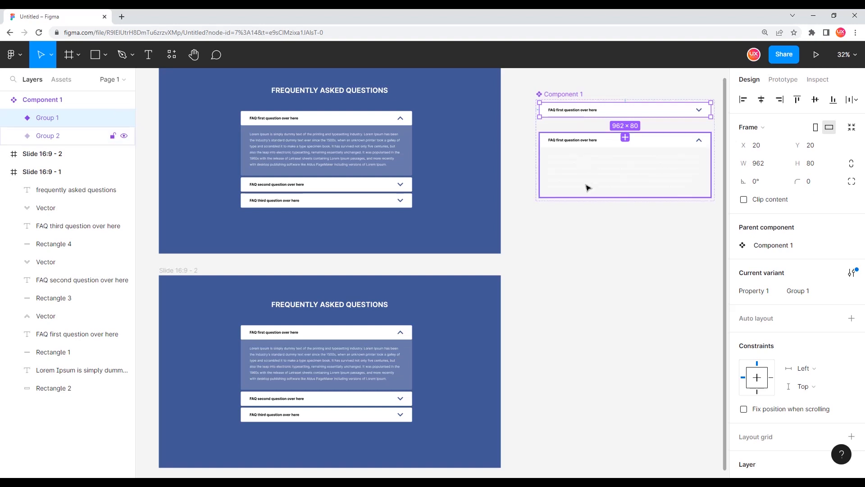
Step: Delete all three questions and the answer block from the second slide, keeping its heading
{"action": "left_click_drag", "start_coordinate": [534, 356], "coordinate": [585, 279]}
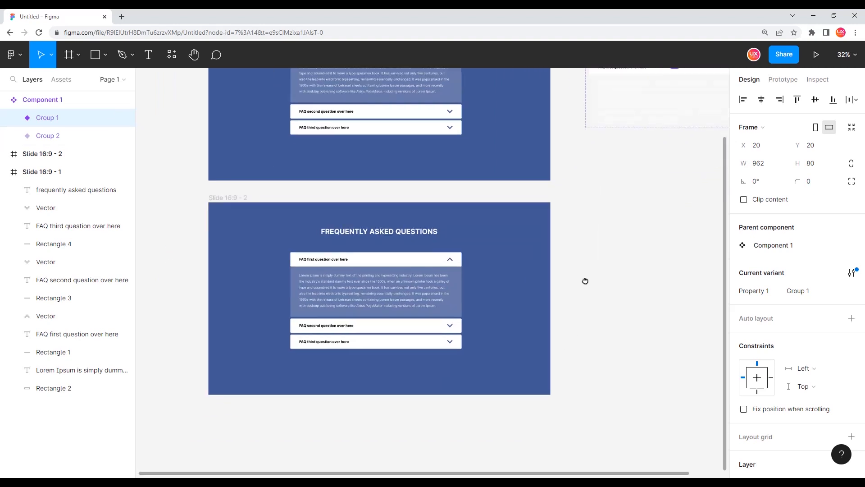
{"action": "left_click", "coordinate": [277, 251]}
{"action": "left_click_drag", "start_coordinate": [274, 243], "coordinate": [491, 366]}
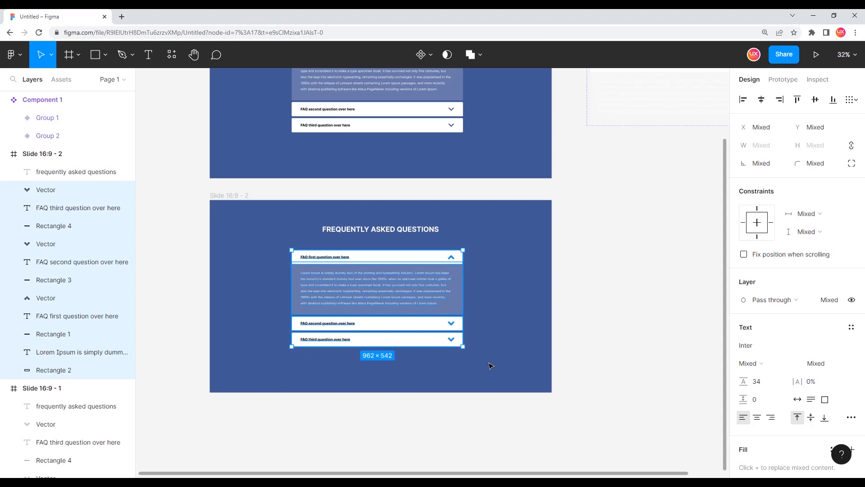
{"action": "key", "text": "Delete"}
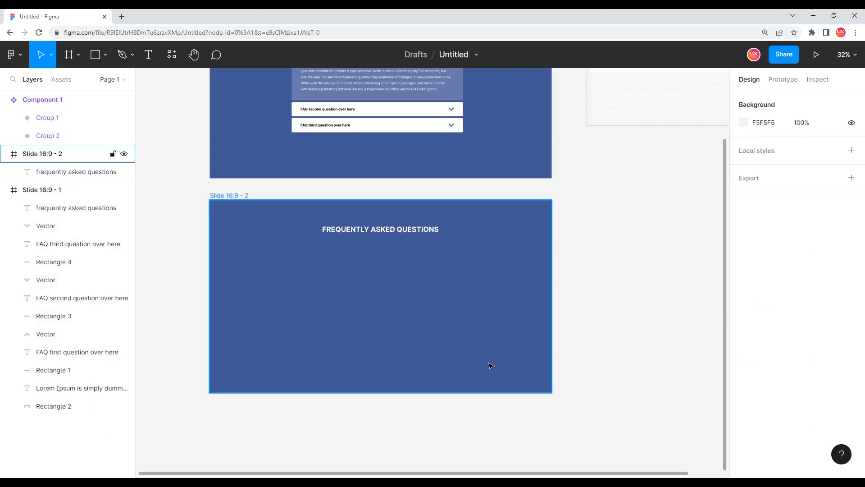
Step: Paste the collapsed question instance onto the second slide below the heading and center it horizontally
{"action": "key", "text": "ctrl+v"}
{"action": "left_click_drag", "start_coordinate": [469, 276], "coordinate": [423, 269]}
{"action": "left_click", "coordinate": [761, 100]}
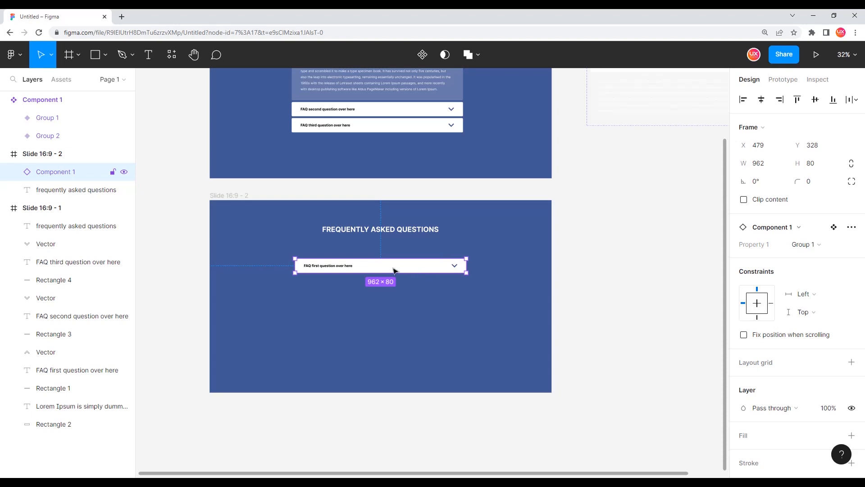
Step: Wrap the second slide's collapsed question instance in a vertical auto layout frame and select the instance inside it
{"action": "scroll", "coordinate": [370, 283], "scroll_direction": "up", "scroll_amount": 5}
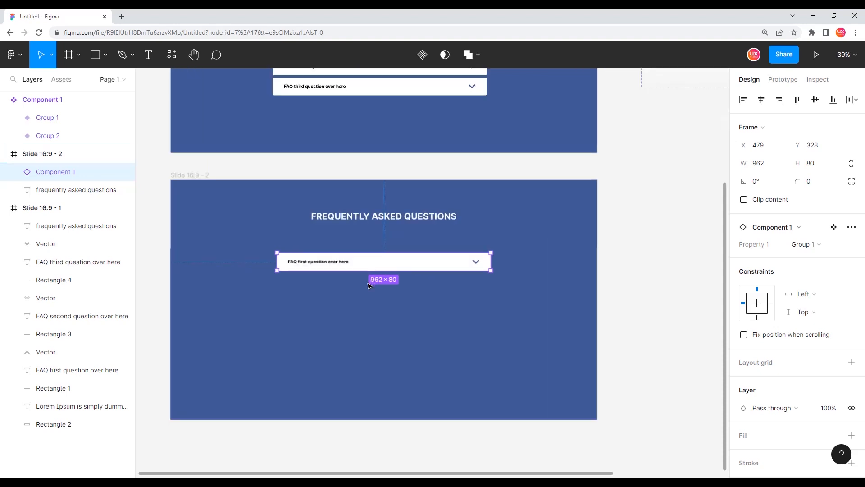
{"action": "left_click_drag", "start_coordinate": [415, 320], "coordinate": [479, 303]}
{"action": "left_click", "coordinate": [533, 257]}
{"action": "left_click", "coordinate": [494, 230]}
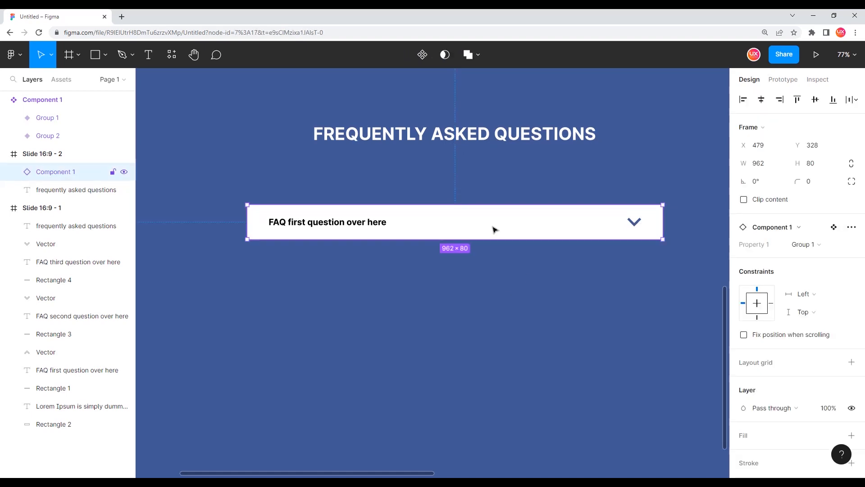
{"action": "key", "text": "shift+a"}
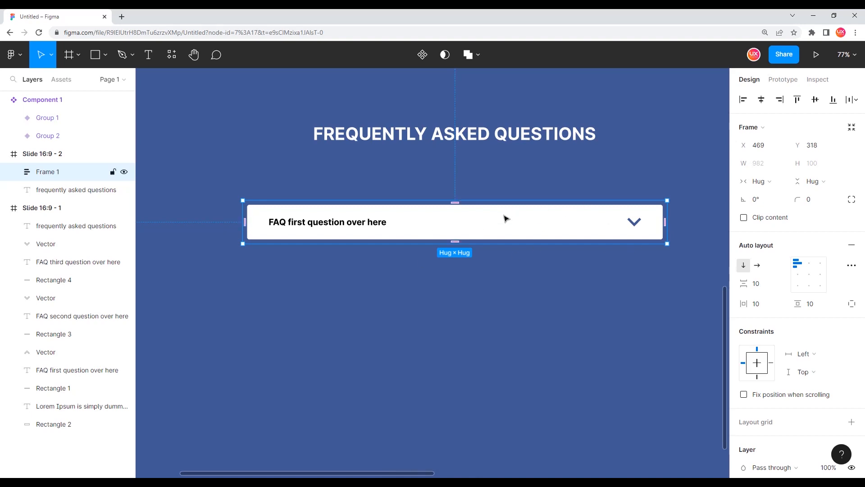
{"action": "double_click", "coordinate": [568, 228]}
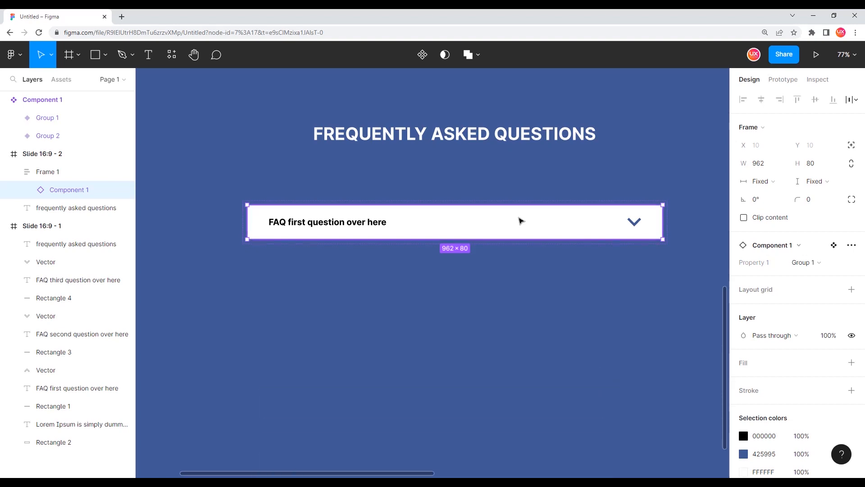
Step: Duplicate the question instance inside the second slide's auto layout frame to make a stack of five questions
{"action": "key", "text": "ctrl+d"}
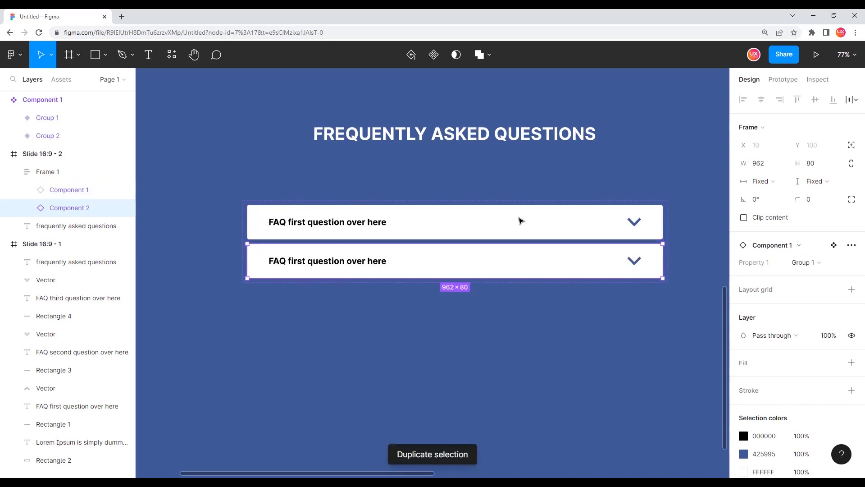
{"action": "key", "text": "ctrl+d"}
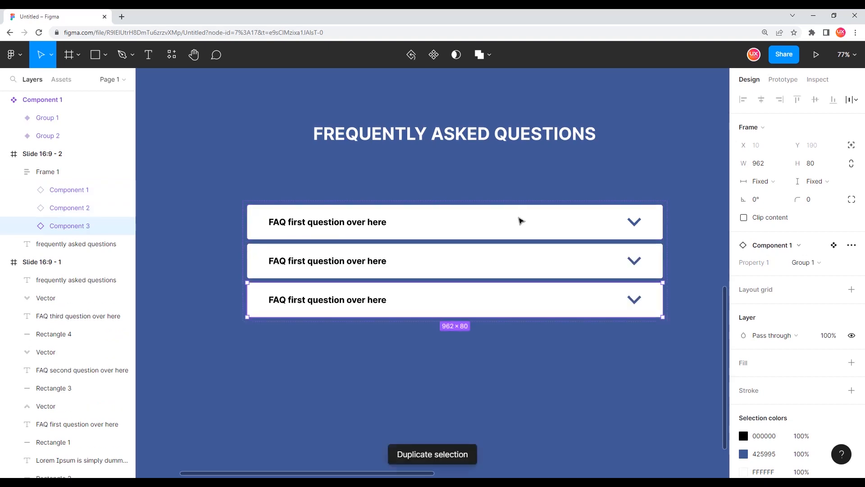
{"action": "key", "text": "ctrl+d"}
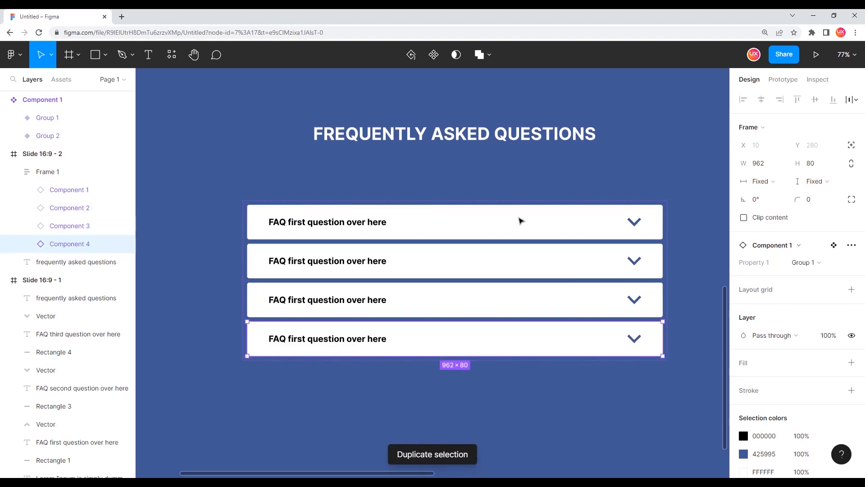
{"action": "key", "text": "ctrl+d"}
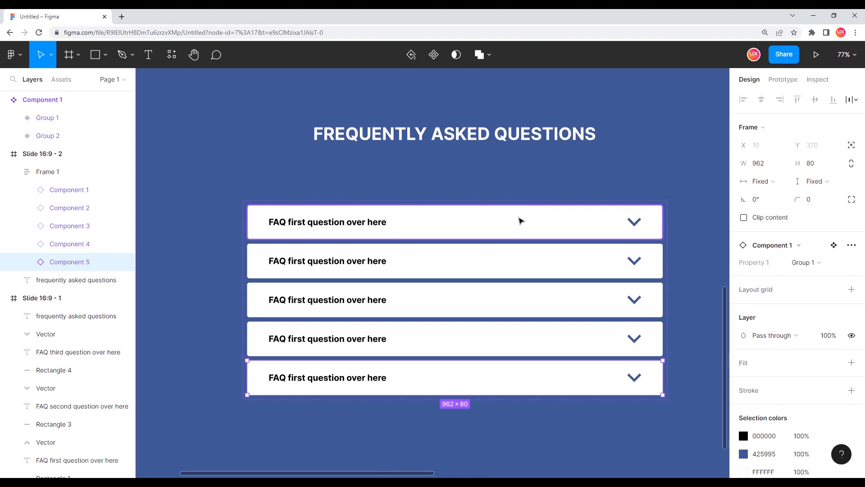
{"action": "key", "text": "Delete"}
{"action": "key", "text": "Delete"}
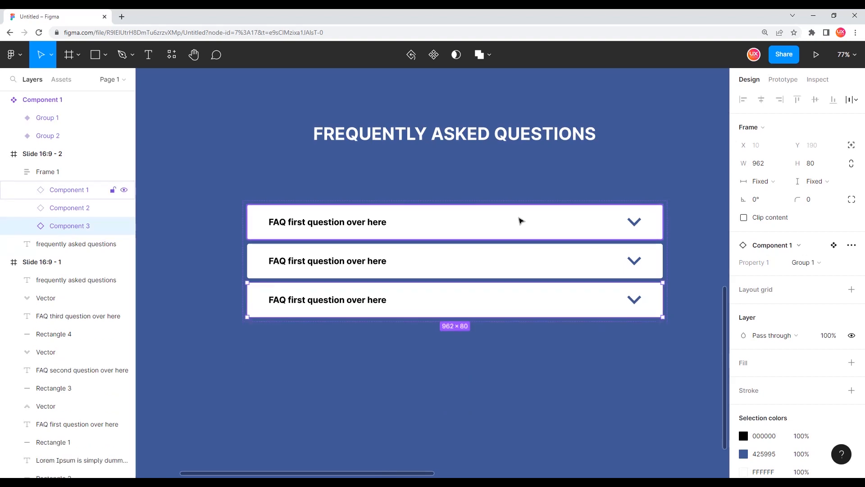
{"action": "scroll", "coordinate": [553, 261], "scroll_direction": "down", "scroll_amount": 2}
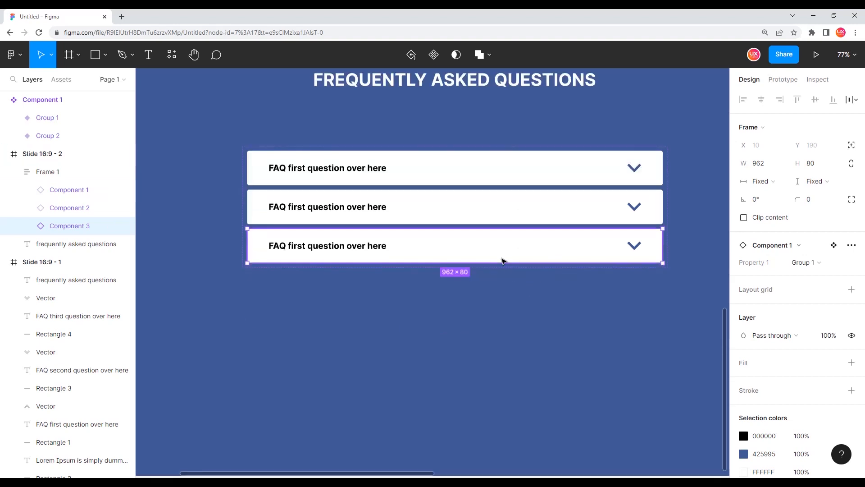
{"action": "key", "text": "ctrl+d"}
{"action": "key", "text": "ctrl+d"}
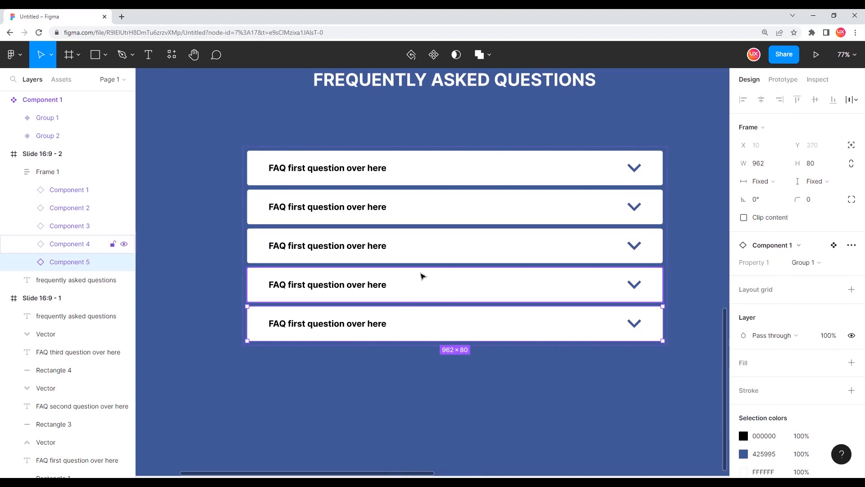
{"action": "left_click", "coordinate": [419, 403]}
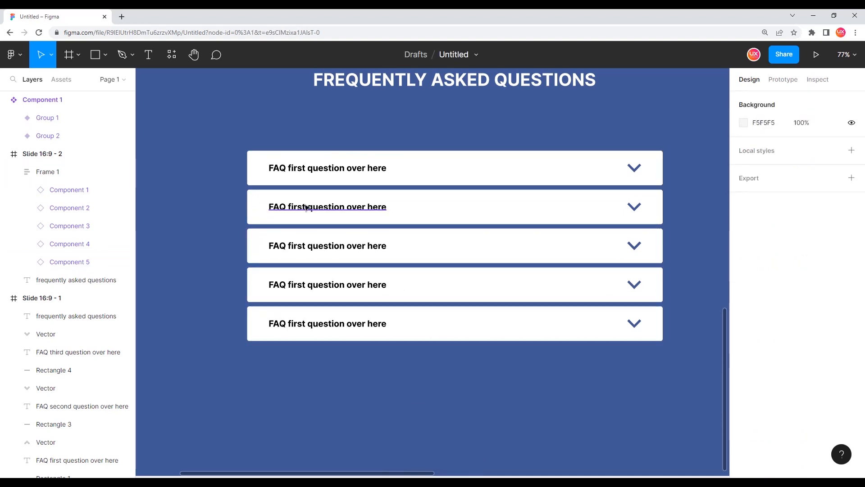
Step: Change the second question's text to "FAQ second question over here"
{"action": "scroll", "coordinate": [316, 204], "scroll_direction": "up", "scroll_amount": 3}
{"action": "scroll", "coordinate": [280, 214], "scroll_direction": "up", "scroll_amount": 3}
{"action": "left_click", "coordinate": [444, 213]}
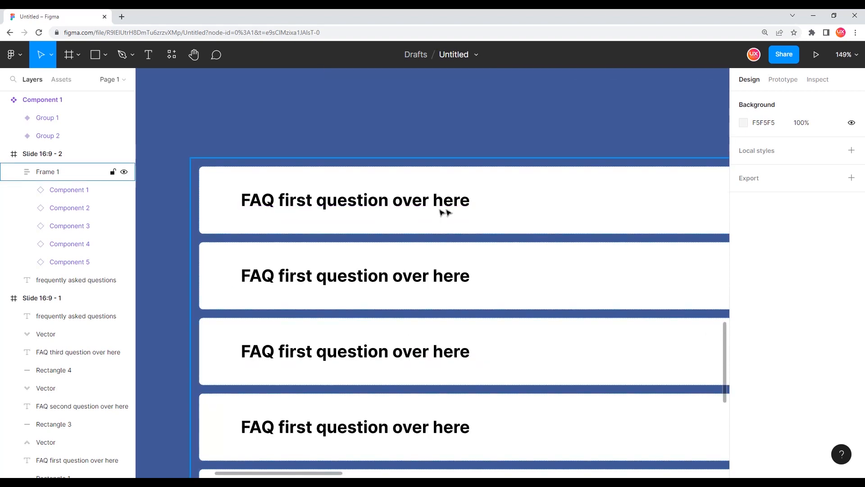
{"action": "left_click", "coordinate": [297, 275]}
{"action": "left_click", "coordinate": [293, 275]}
{"action": "double_click", "coordinate": [291, 275]}
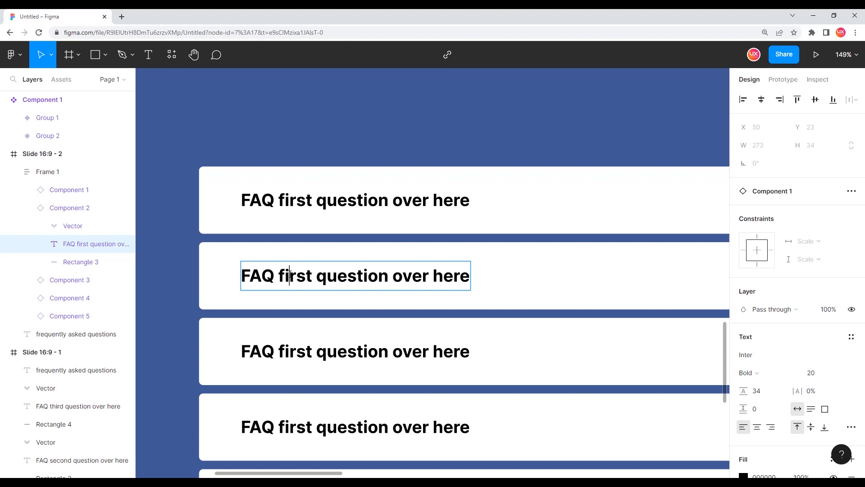
{"action": "key", "text": "shift+Left"}
{"action": "key", "text": "shift+Left"}
{"action": "key", "text": "shift+Right"}
{"action": "key", "text": "shift+Right"}
{"action": "key", "text": "shift+Right"}
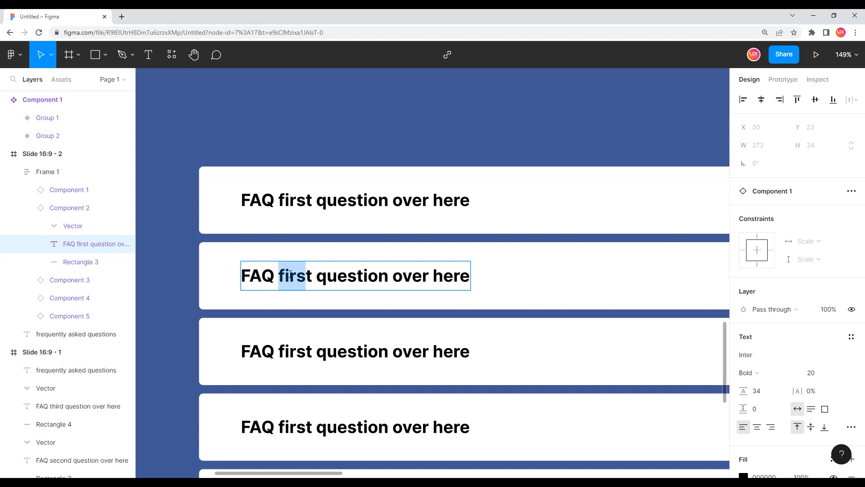
{"action": "type", "text": "second"}
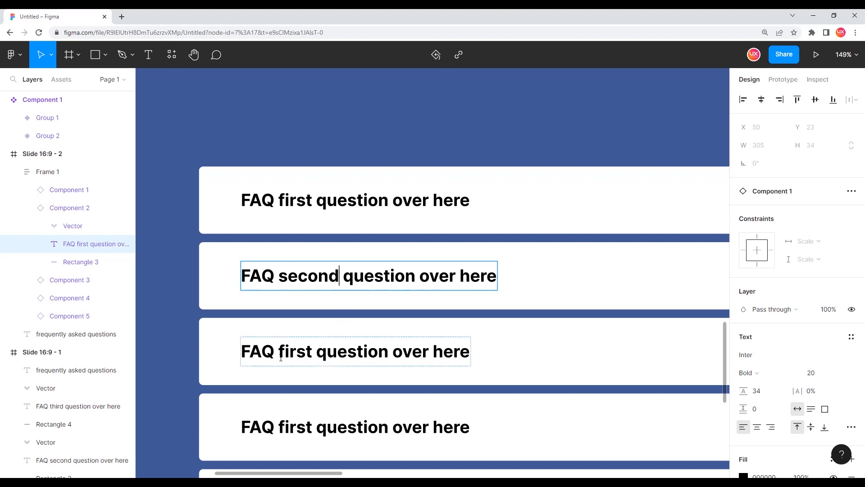
Step: Replace "first" with "third", "fourth" and "fifth" in the text of the last three questions, respectively
{"action": "double_click", "coordinate": [296, 351]}
{"action": "type", "text": "third"}
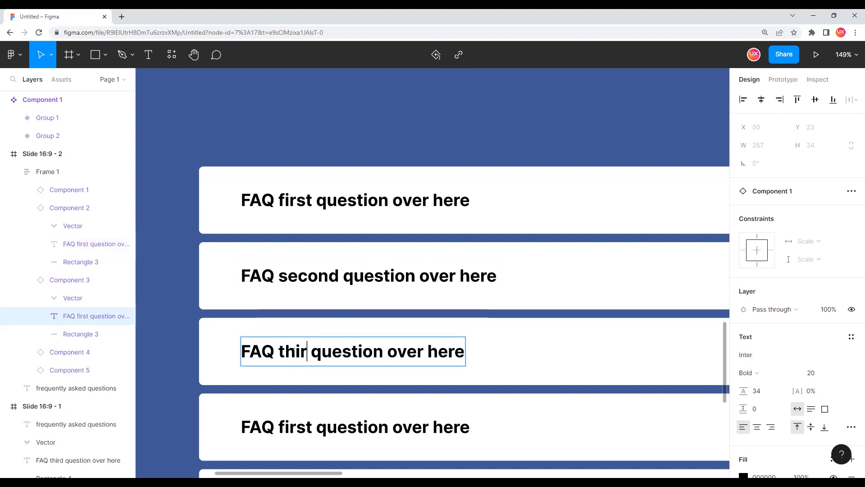
{"action": "scroll", "coordinate": [404, 306], "scroll_direction": "down", "scroll_amount": 3}
{"action": "double_click", "coordinate": [297, 320]}
{"action": "type", "text": "fourth"}
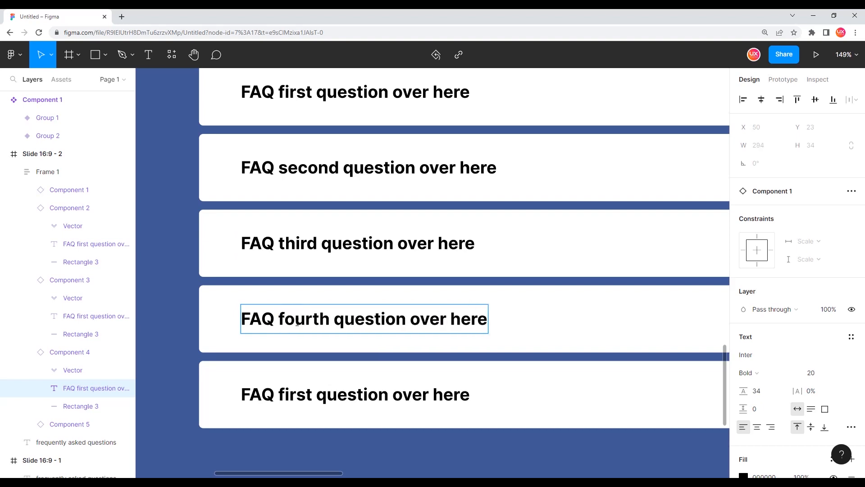
{"action": "double_click", "coordinate": [288, 394]}
{"action": "type", "text": "fifth"}
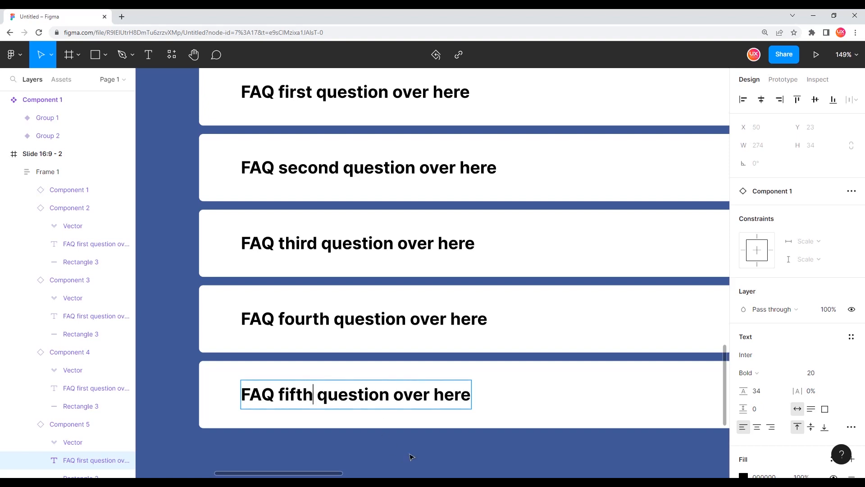
{"action": "scroll", "coordinate": [292, 371], "scroll_direction": "down", "scroll_amount": 5}
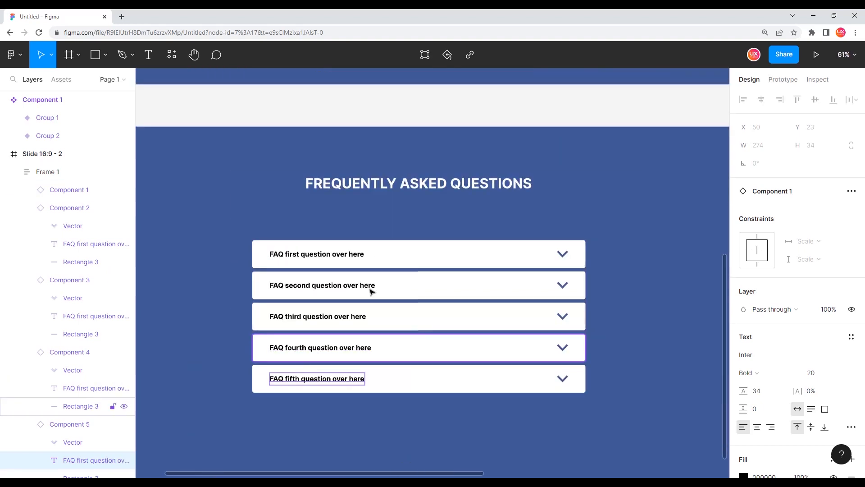
{"action": "left_click", "coordinate": [420, 222]}
Step: Examine the auto layout frame's spacing between the questions and the edited question texts
{"action": "left_click", "coordinate": [431, 258]}
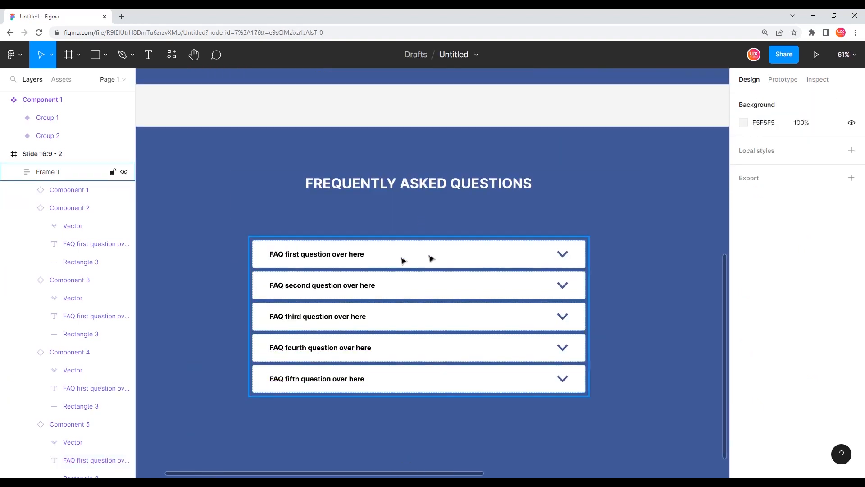
{"action": "scroll", "coordinate": [430, 259], "scroll_direction": "up", "scroll_amount": 3}
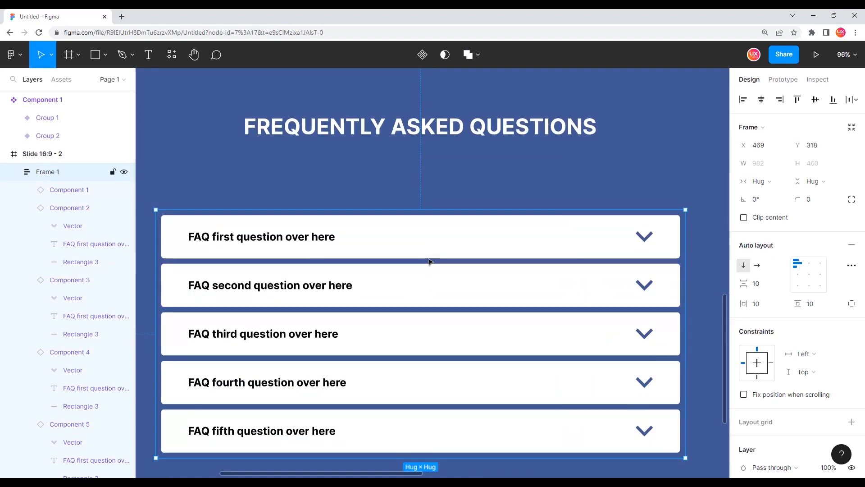
{"action": "mouse_move", "coordinate": [430, 261]}
{"action": "left_mouse_down"}
{"action": "mouse_move", "coordinate": [424, 288]}
{"action": "mouse_move", "coordinate": [426, 262]}
{"action": "left_mouse_up"}
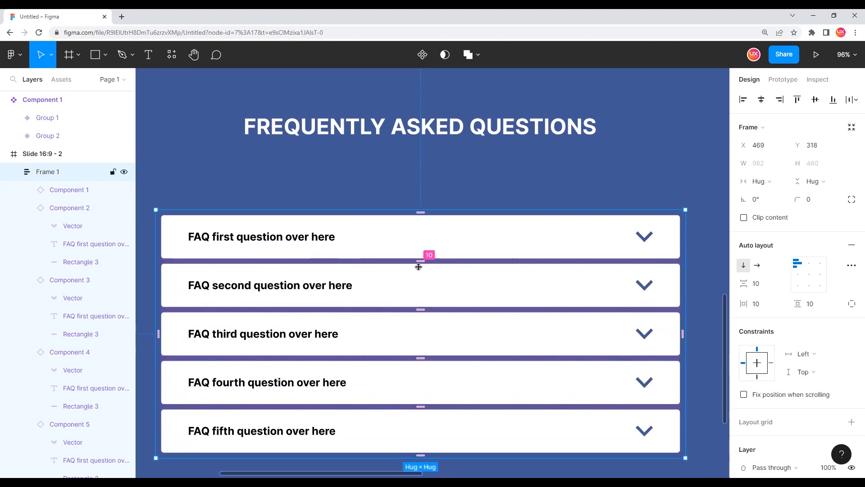
{"action": "scroll", "coordinate": [403, 266], "scroll_direction": "down", "scroll_amount": 5}
{"action": "left_click", "coordinate": [551, 195]}
{"action": "scroll", "coordinate": [477, 266], "scroll_direction": "up", "scroll_amount": 5}
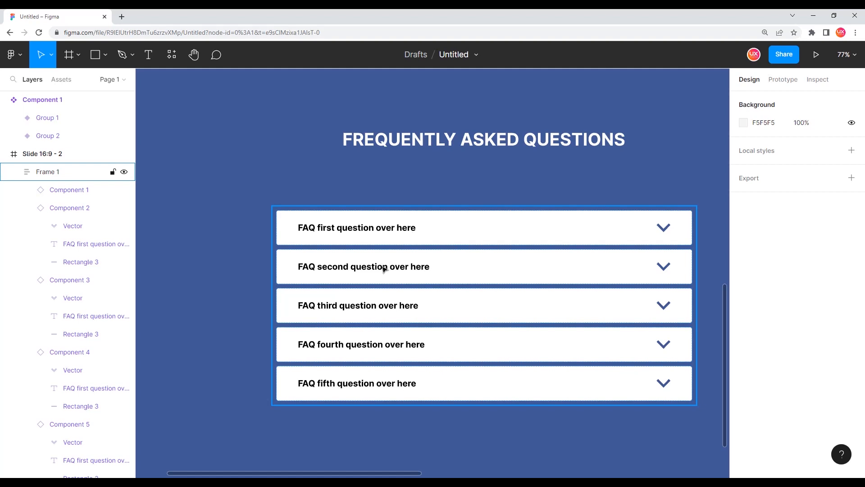
{"action": "scroll", "coordinate": [350, 276], "scroll_direction": "up", "scroll_amount": 5}
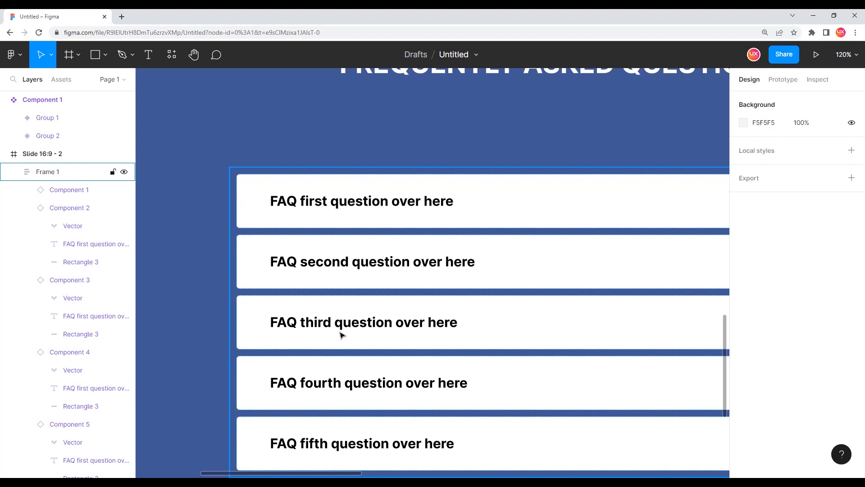
{"action": "scroll", "coordinate": [309, 298], "scroll_direction": "down", "scroll_amount": 7}
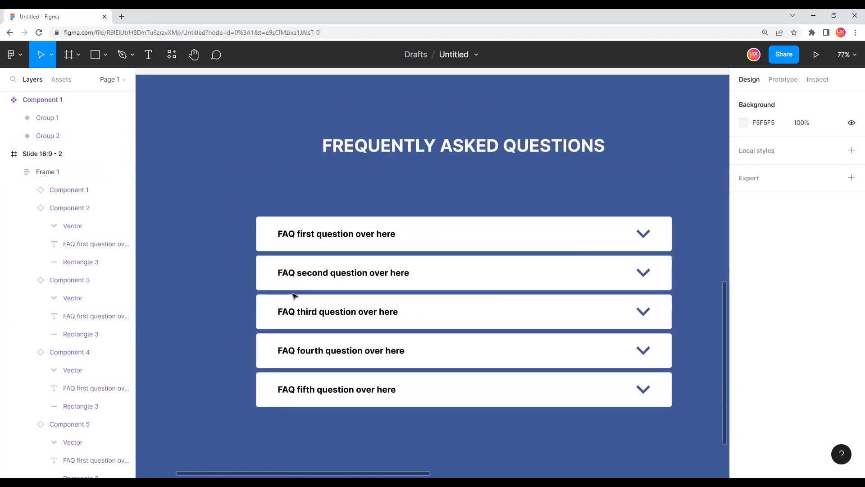
Step: Present the second slide as a prototype and test expanding and collapsing the first question
{"action": "left_click", "coordinate": [404, 211]}
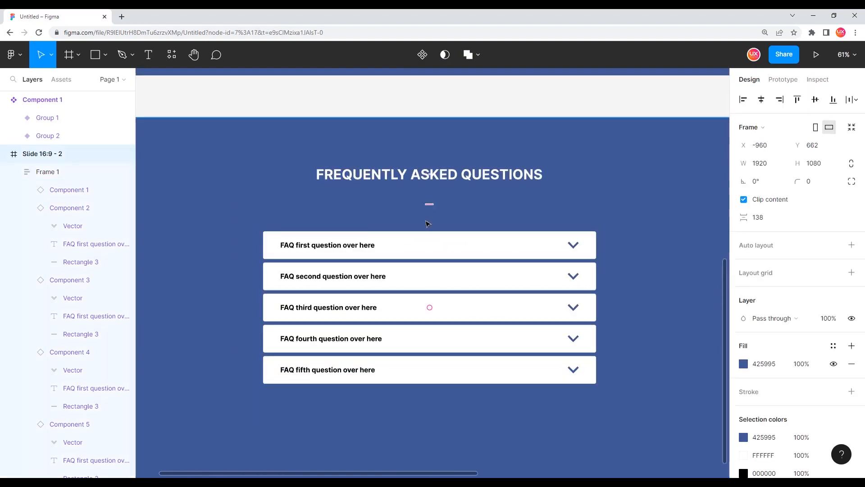
{"action": "left_click_drag", "start_coordinate": [458, 276], "coordinate": [466, 274]}
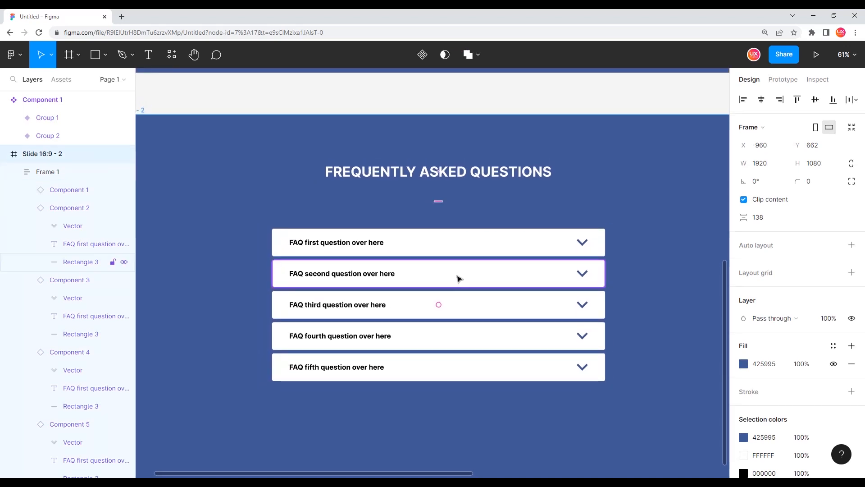
{"action": "scroll", "coordinate": [458, 278], "scroll_direction": "down", "scroll_amount": 2}
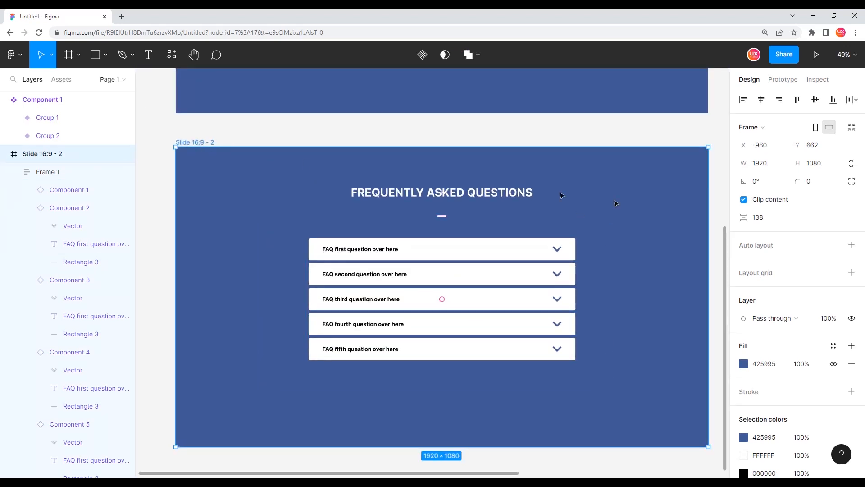
{"action": "left_click", "coordinate": [814, 59]}
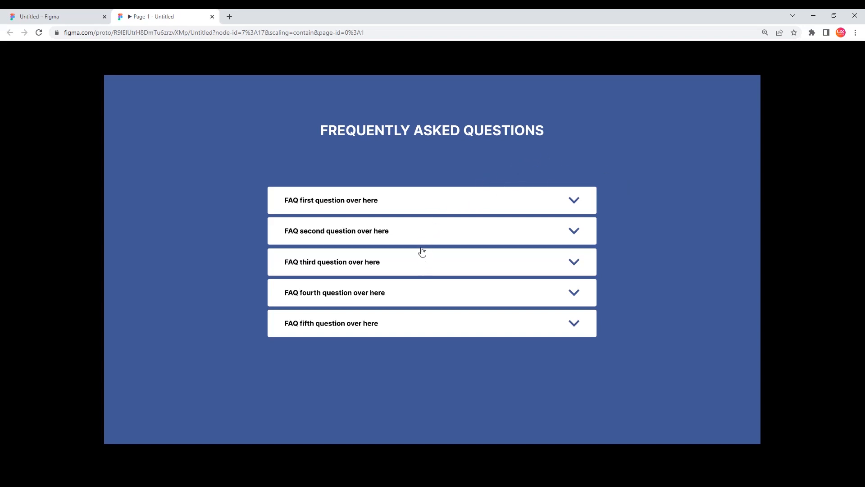
{"action": "left_click", "coordinate": [452, 202]}
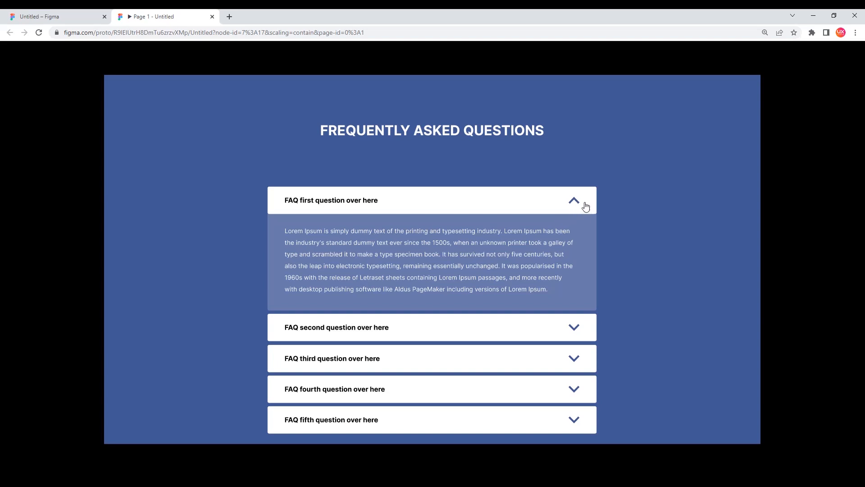
{"action": "left_click", "coordinate": [546, 208]}
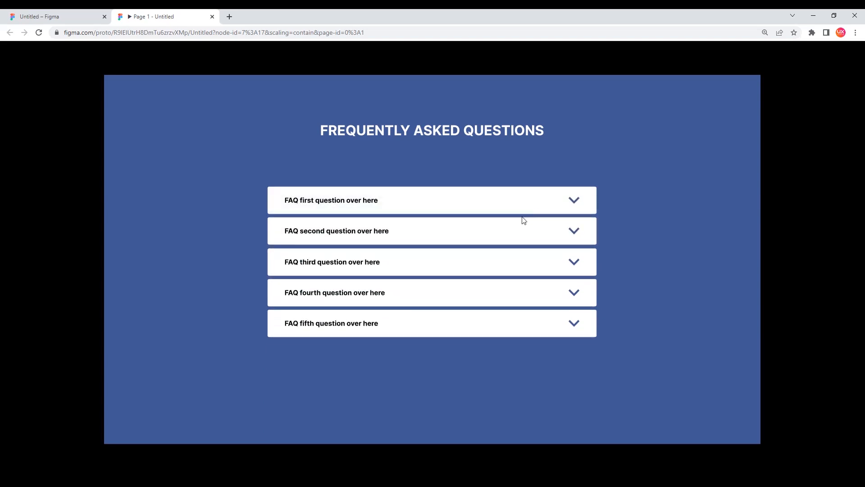
Step: Test expanding and collapsing the second and first questions in the prototype, comparing it with the slide in the design file
{"action": "left_click", "coordinate": [508, 232]}
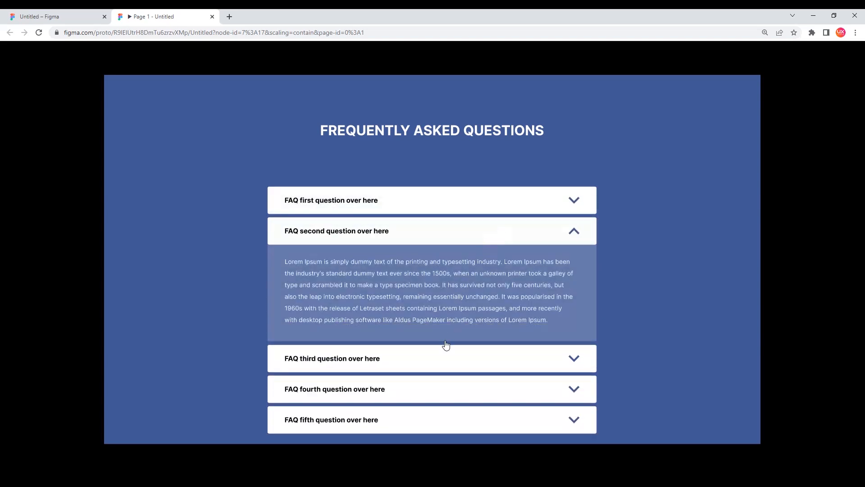
{"action": "left_click", "coordinate": [459, 266]}
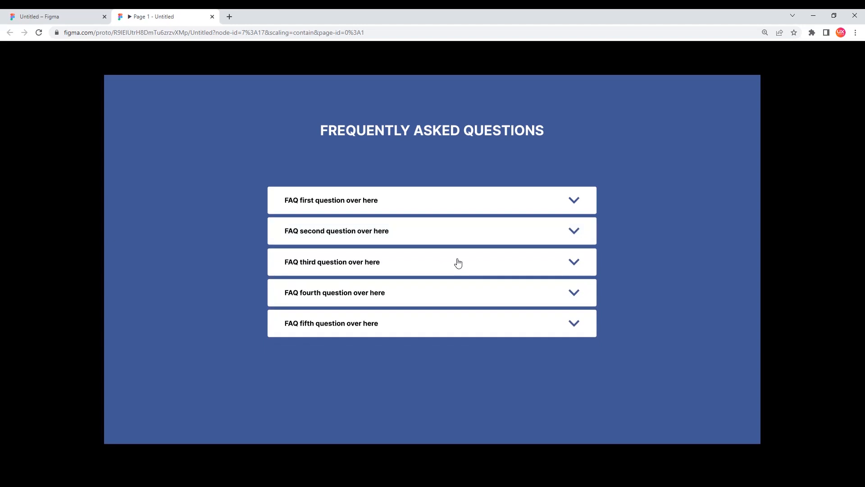
{"action": "left_click", "coordinate": [422, 204]}
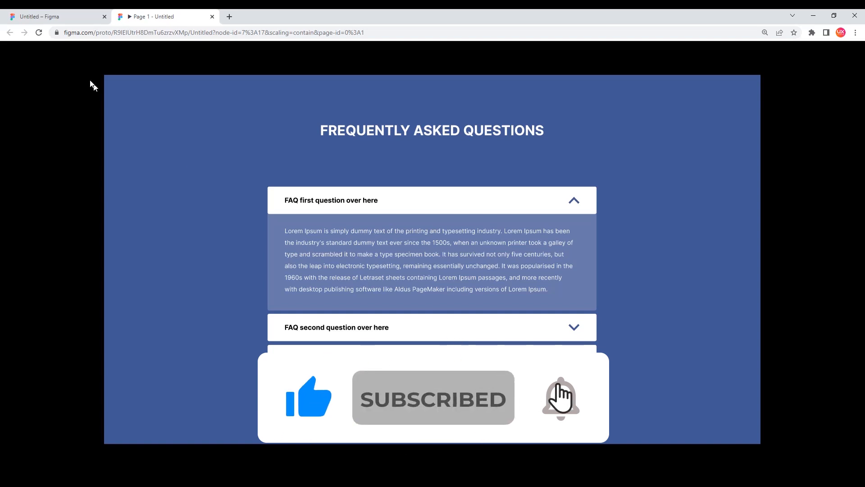
{"action": "left_click", "coordinate": [40, 16]}
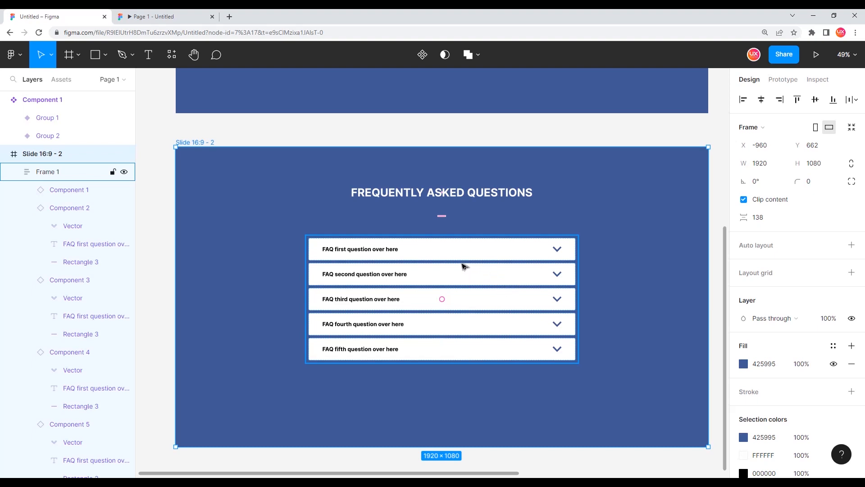
{"action": "left_click", "coordinate": [168, 17]}
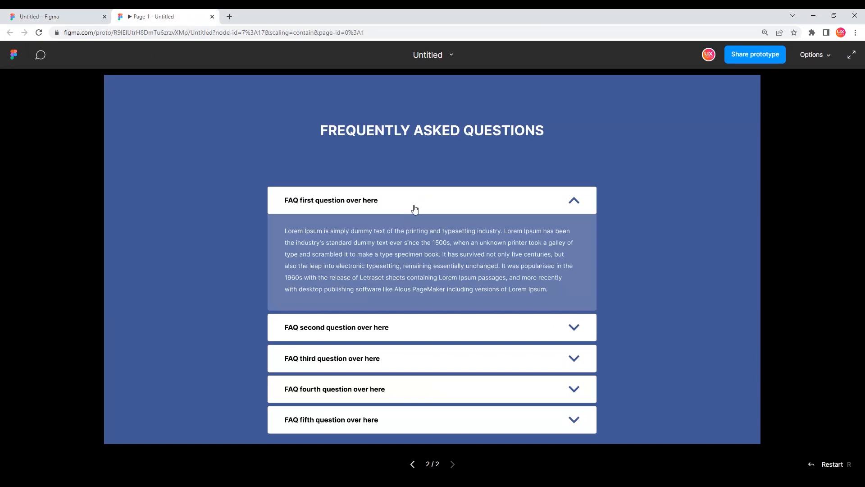
{"action": "left_click", "coordinate": [414, 209]}
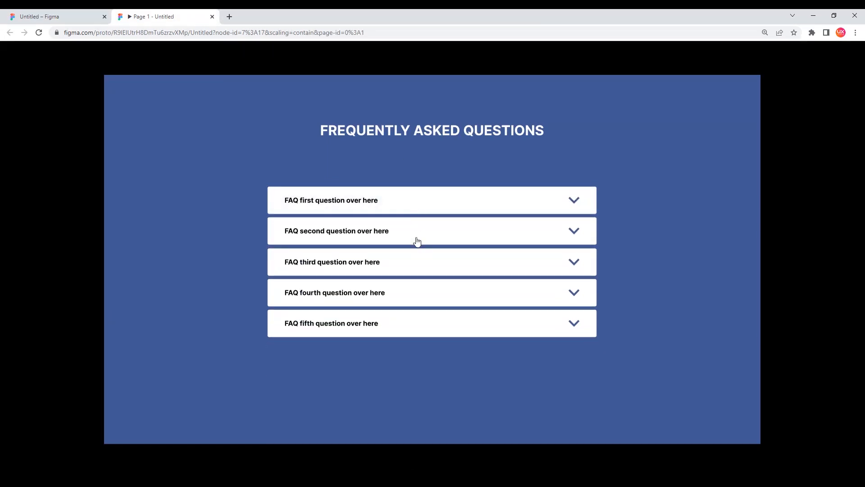
Step: Test expanding and collapsing the third and fourth questions in the prototype and return to the design file
{"action": "left_click", "coordinate": [419, 267]}
{"action": "left_click", "coordinate": [417, 270]}
{"action": "left_click", "coordinate": [420, 302]}
{"action": "left_click", "coordinate": [420, 301]}
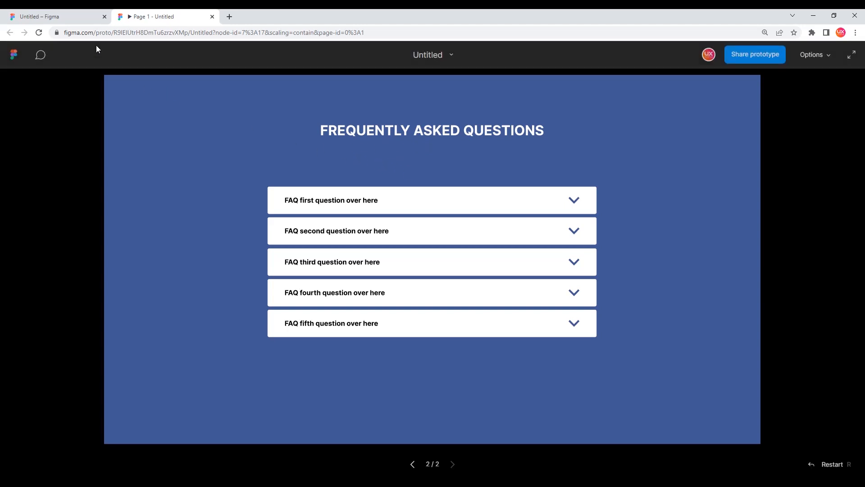
{"action": "left_click", "coordinate": [83, 13]}
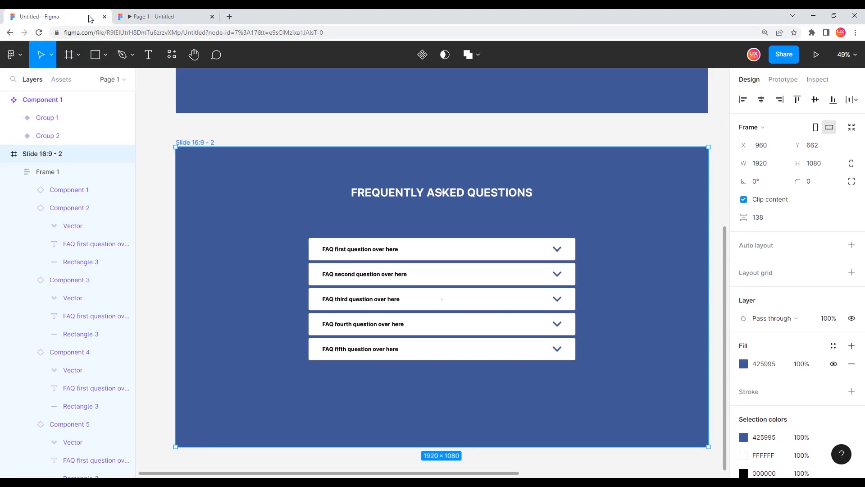